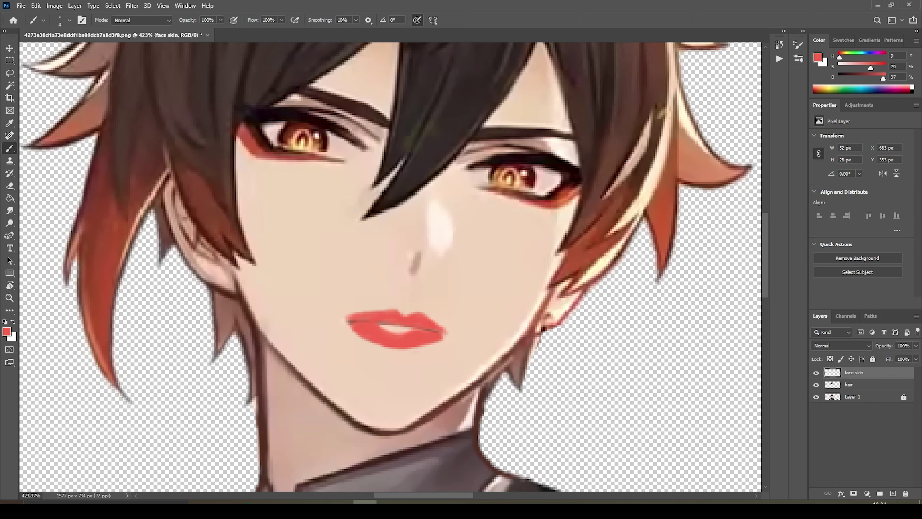
Pick up the pale lip highlight, erase overspill, and set a lighter, softer red for the lips
alt+click(397, 329)
key(e)
scroll(95, 398, up, 1)
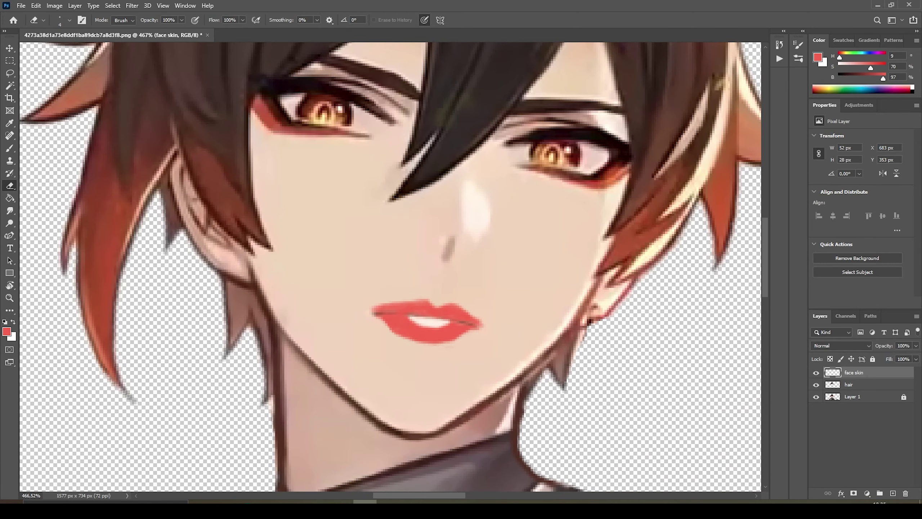
key(b)
click(818, 57)
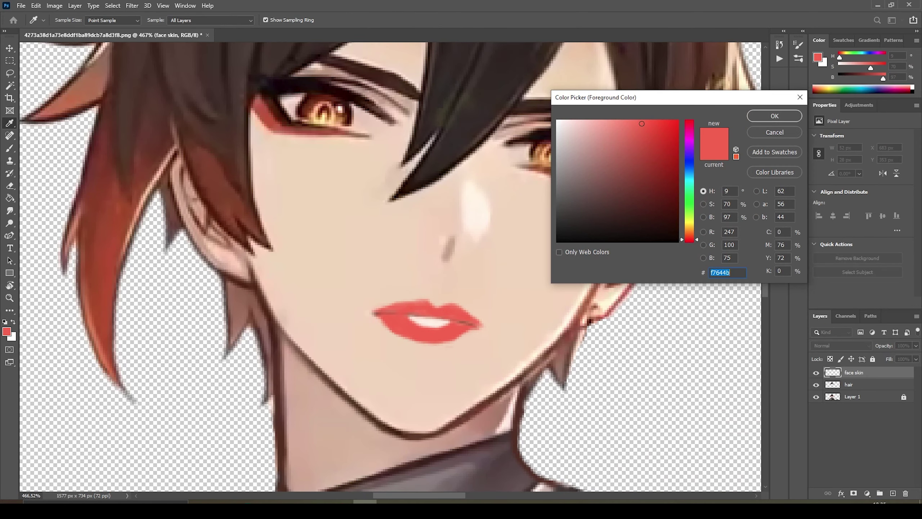
click(633, 114)
click(775, 118)
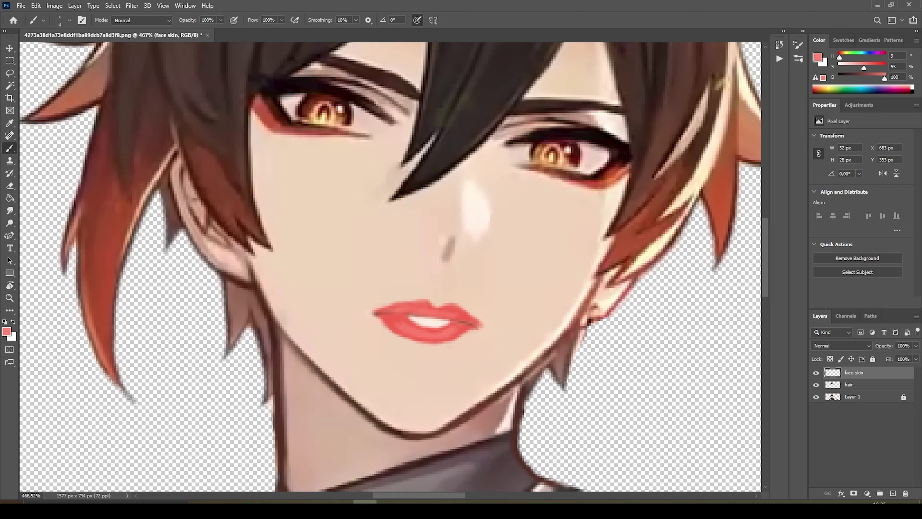
Smudge the lip edges into the pale skin, repaint with the lip red, and erase leftover overspill
alt+click(436, 315)
key(r)
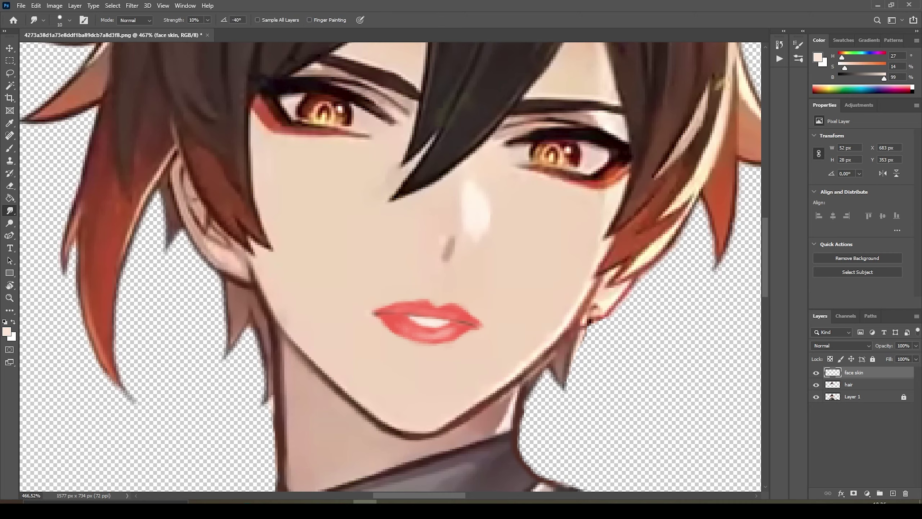
key(b)
alt+click(443, 312)
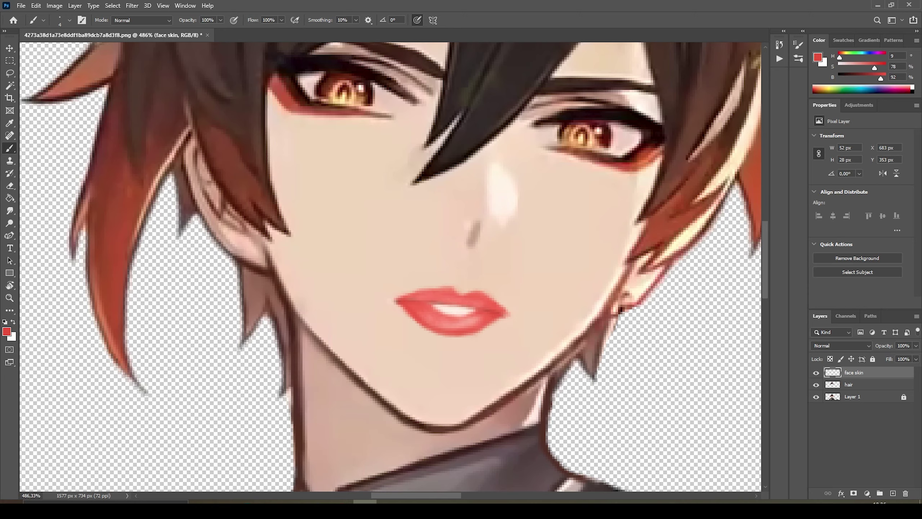
scroll(390, 267, down, 5)
scroll(390, 267, up, 5)
key(e)
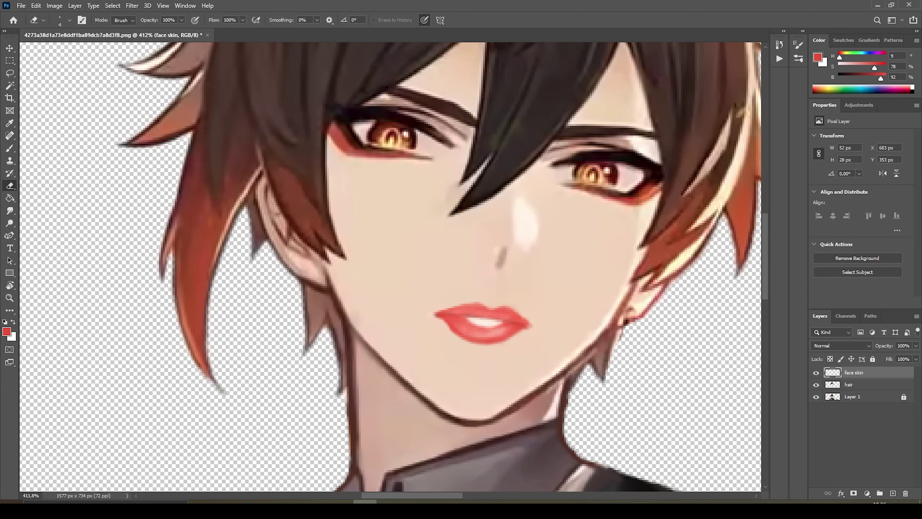
key(b)
scroll(511, 343, down, 2)
Sample a near-black colour, undo the last stroke, and switch to the eraser
alt+click(510, 344)
scroll(510, 344, down, 3)
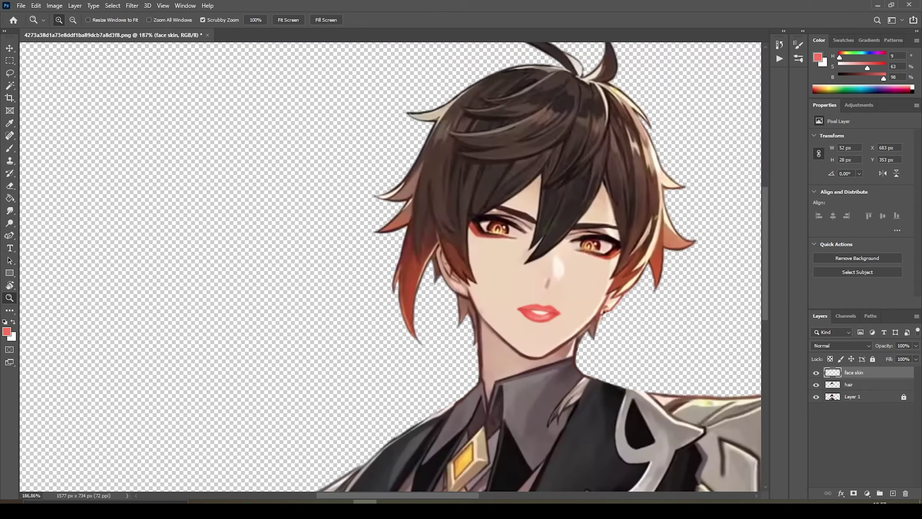
scroll(390, 267, up, 5)
scroll(390, 267, down, 1)
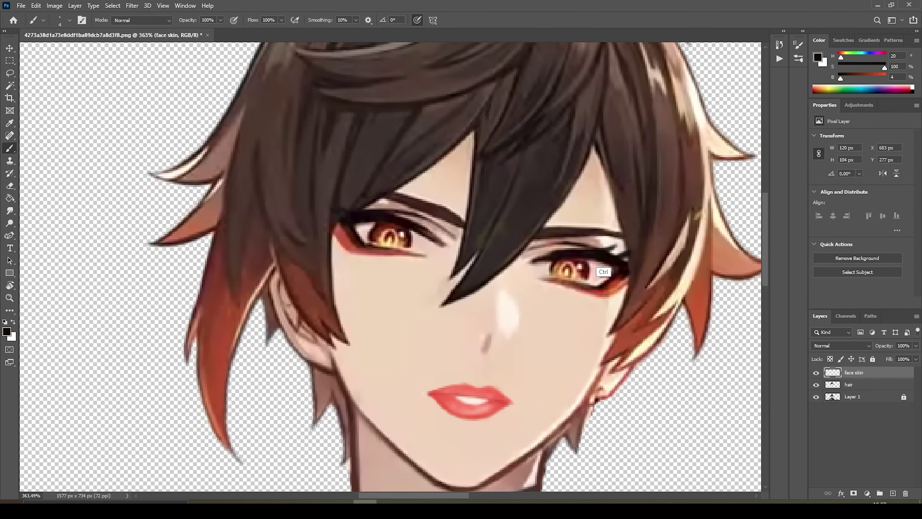
key(ctrl+z)
scroll(414, 218, up, 1)
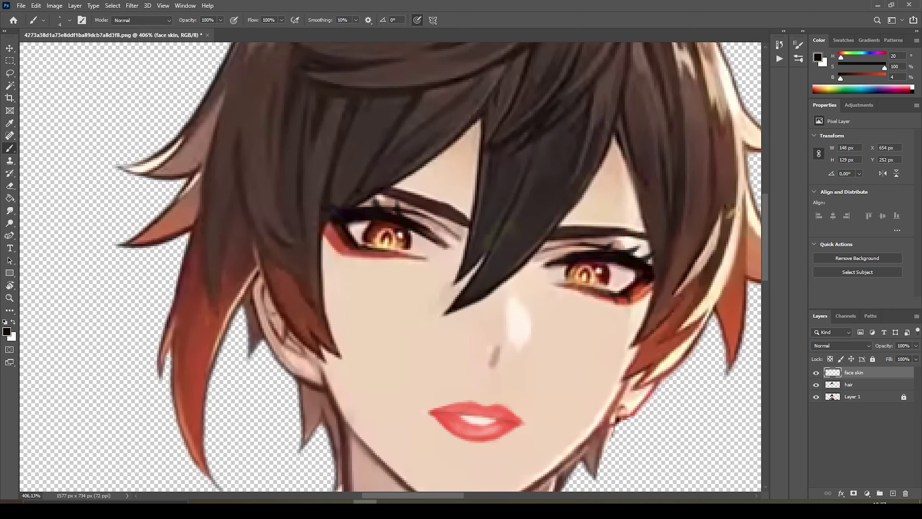
scroll(390, 267, down, 1)
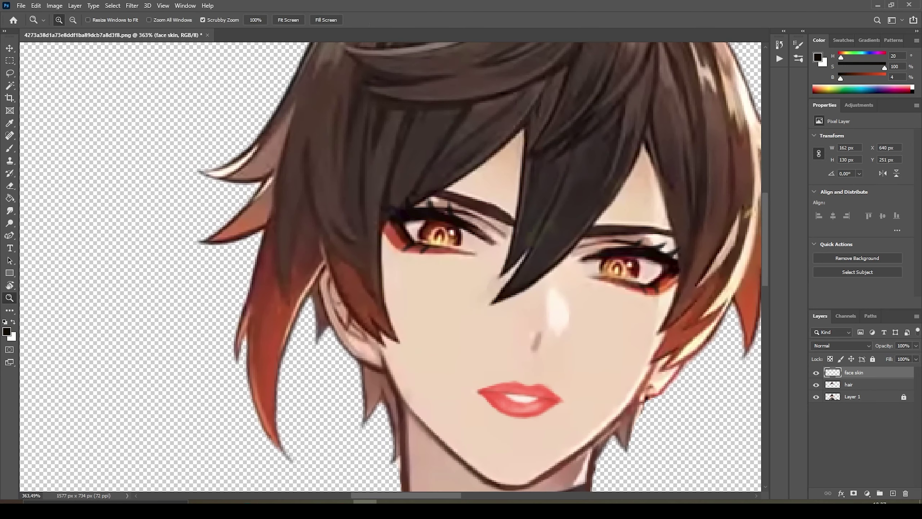
key(e)
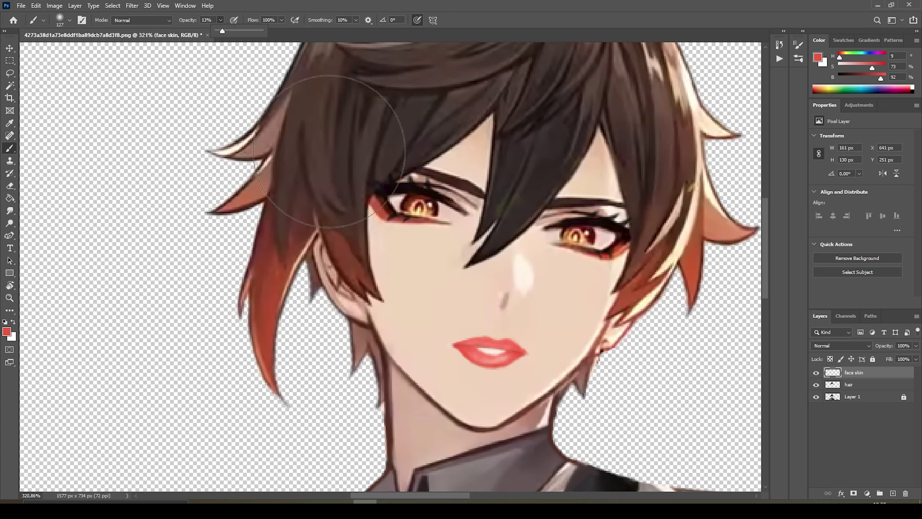
Paint soft blush across the cheeks, reduce the brush to size 66, and zoom out
drag(399, 268, 436, 280)
right_click(570, 233)
drag(617, 248, 601, 249)
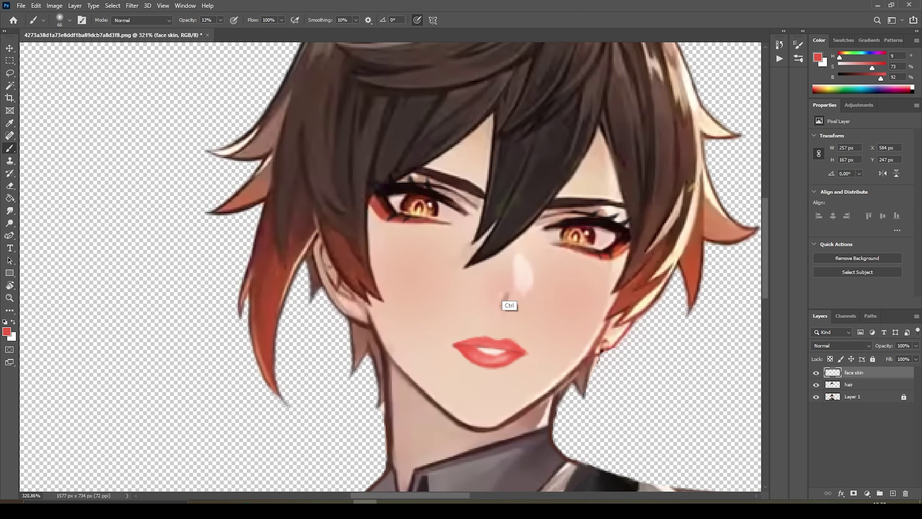
drag(507, 294, 468, 295)
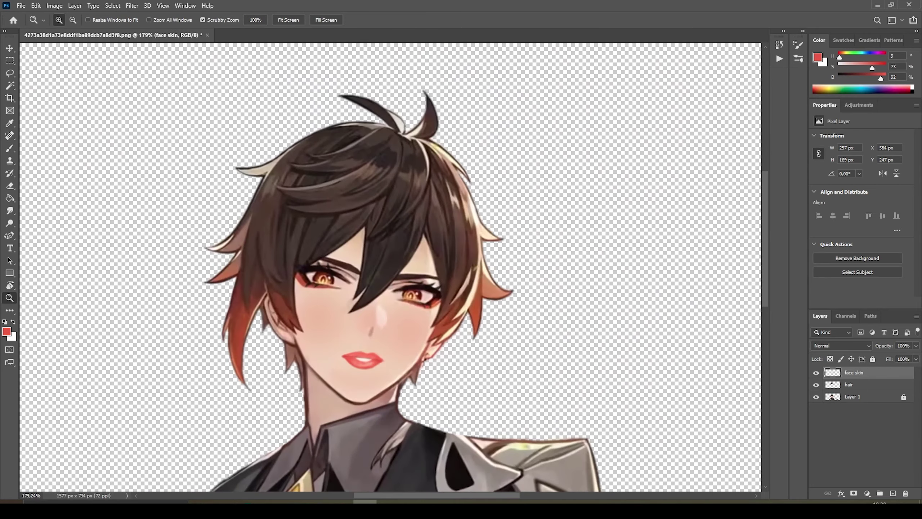
scroll(390, 271, up, 3)
On the hair layer, lasso the lower left hair strand and paint it reddish-brown
key(alt+bracketleft)
key(l)
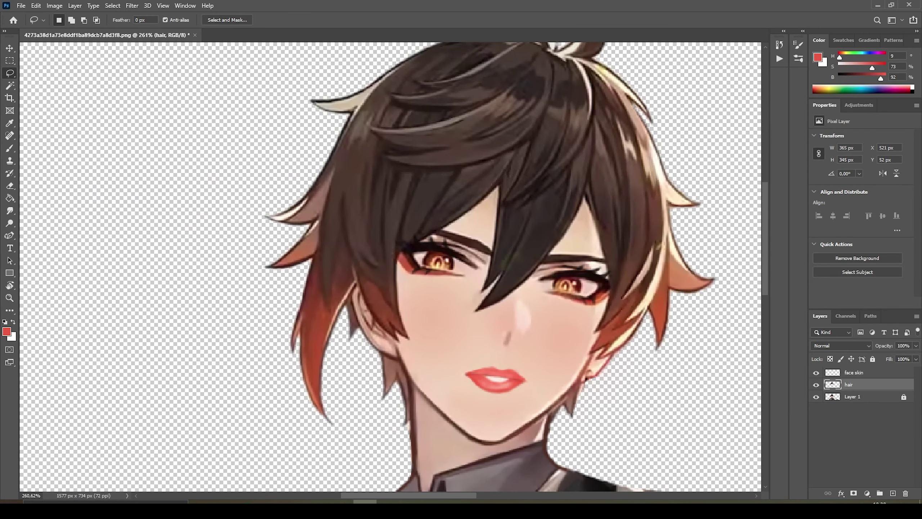
drag(329, 391, 396, 250)
key(shift+F5)
key(Return)
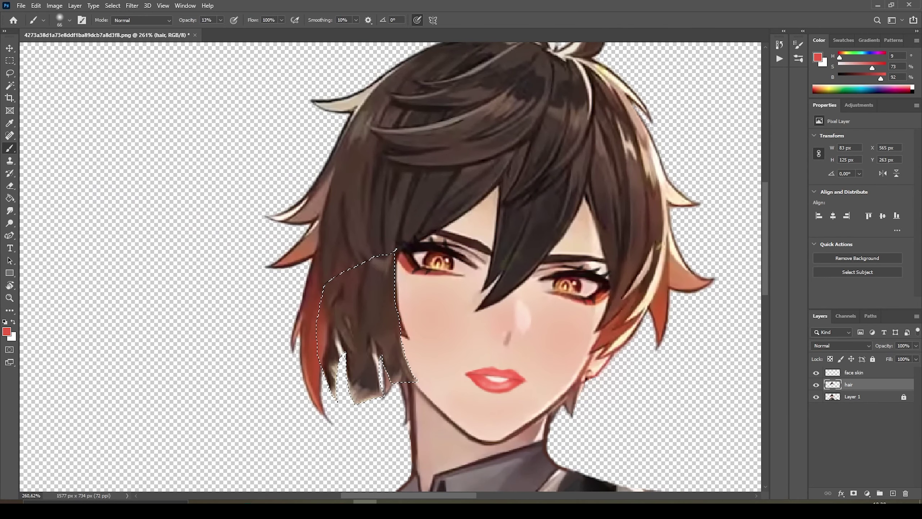
key(b)
right_click(367, 319)
key(Escape)
mouse_move(349, 371)
mouse_down()
mouse_move(392, 319)
mouse_move(363, 283)
mouse_up()
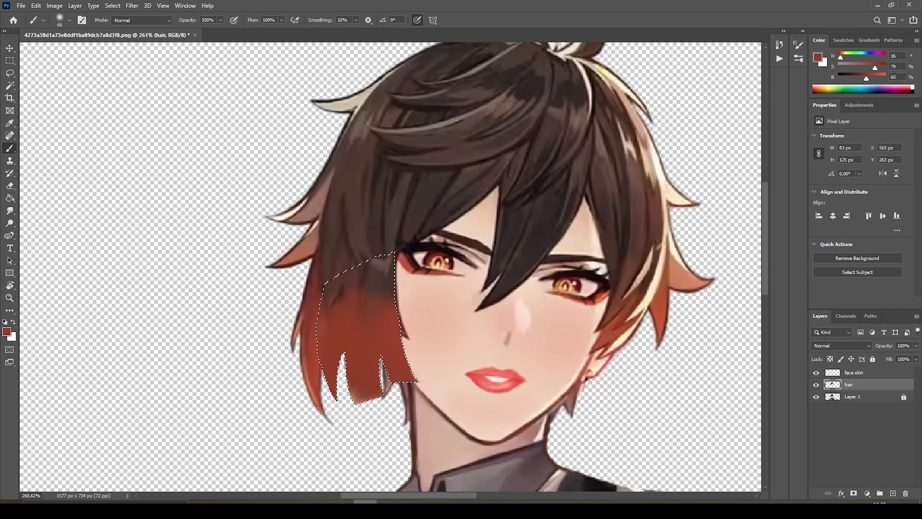
Lasso the hair strand beside the right eye, paint it reddish-brown, and deselect
key(l)
scroll(472, 255, up, 1)
drag(568, 240, 547, 329)
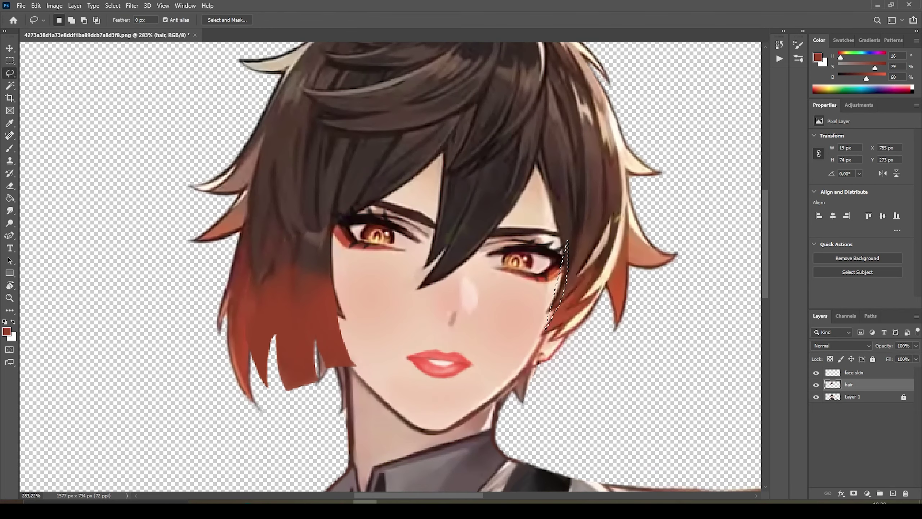
key(b)
drag(573, 225, 588, 356)
mouse_move(526, 352)
mouse_down()
mouse_move(570, 316)
mouse_move(576, 276)
mouse_up()
key(l)
key(ctrl+d)
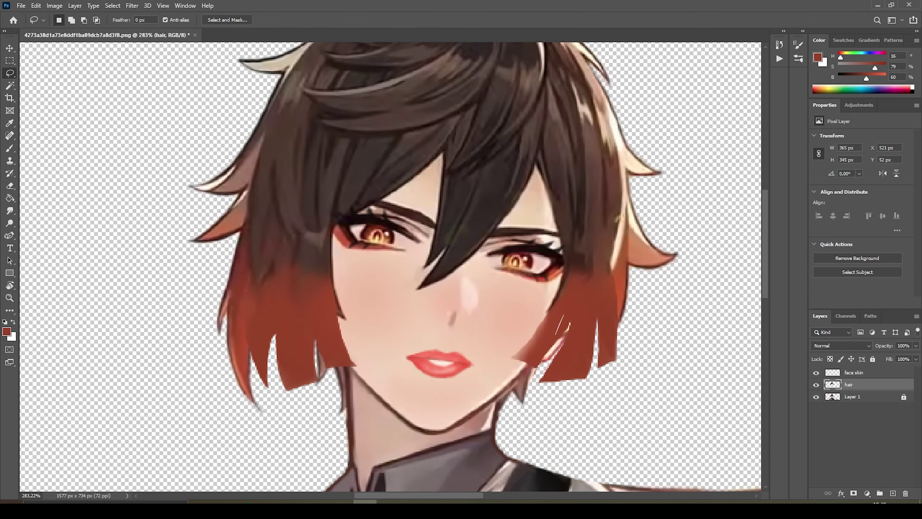
Sample the dark hair brown and draw a thin dark strand line on the left hair
key(b)
scroll(468, 276, up, 2)
alt+click(469, 276)
drag(348, 291, 343, 330)
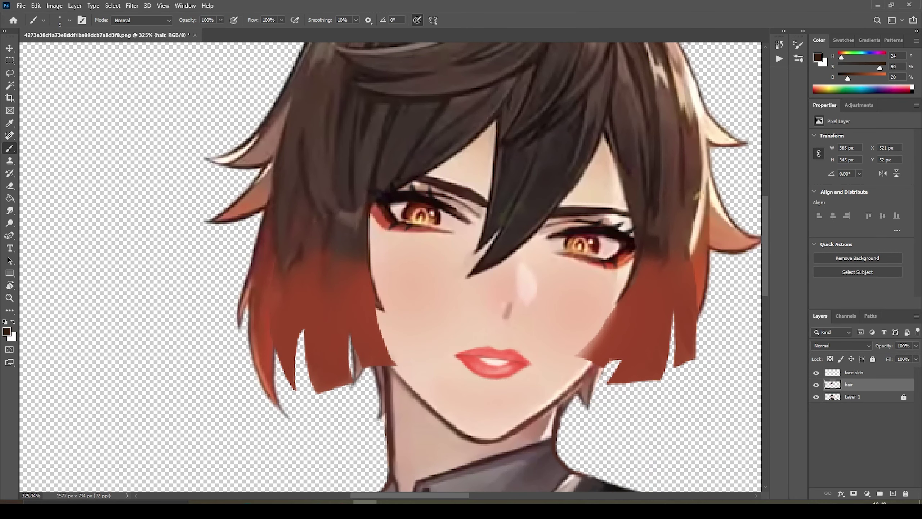
With a size 3 brush, add another dark strand line on the left hair and smudge it
key(bracketleft)
key(bracketleft)
drag(309, 295, 313, 329)
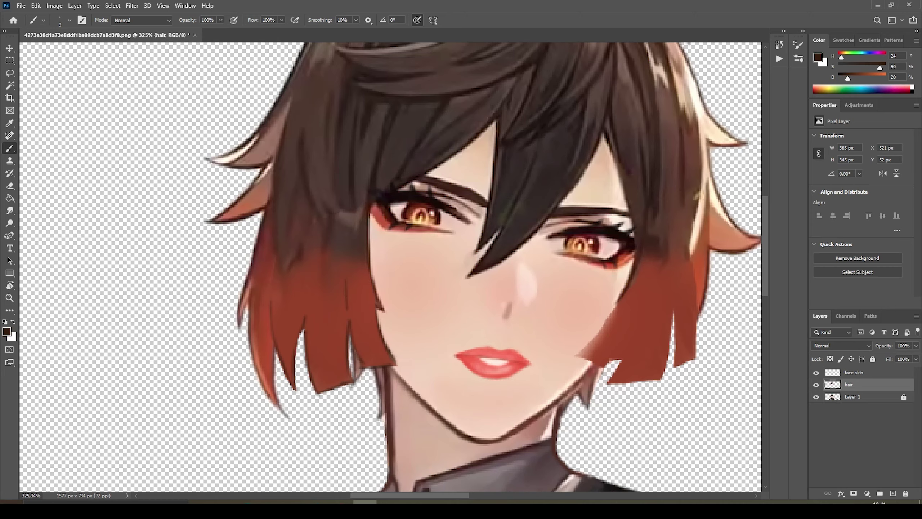
scroll(390, 269, up, 1)
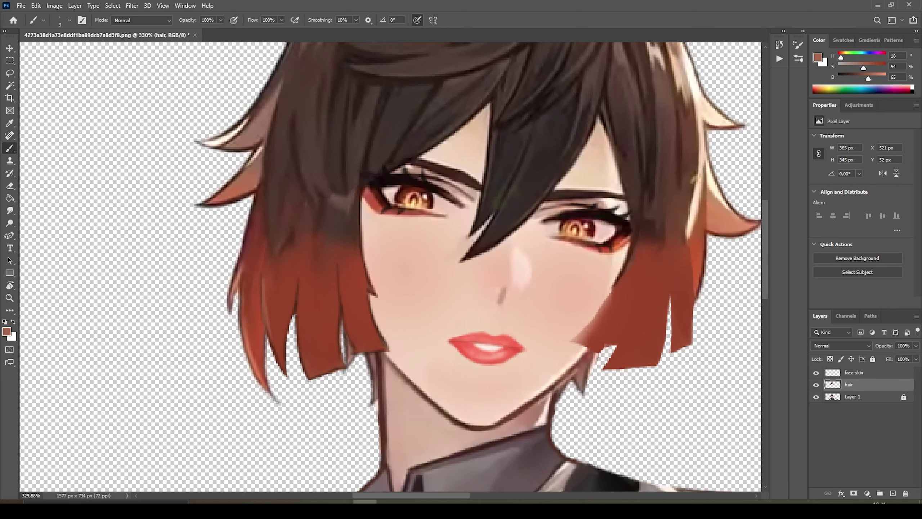
scroll(390, 269, down, 3)
scroll(391, 269, up, 3)
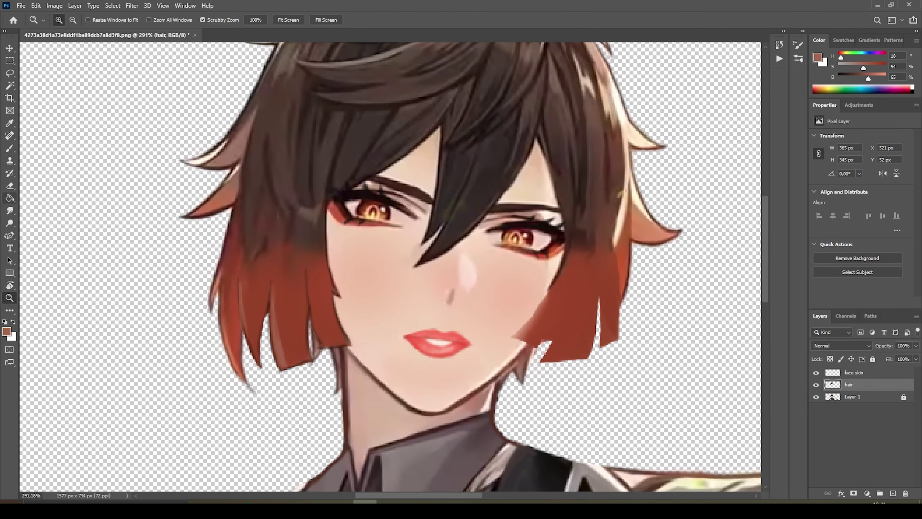
key(r)
scroll(418, 319, up, 3)
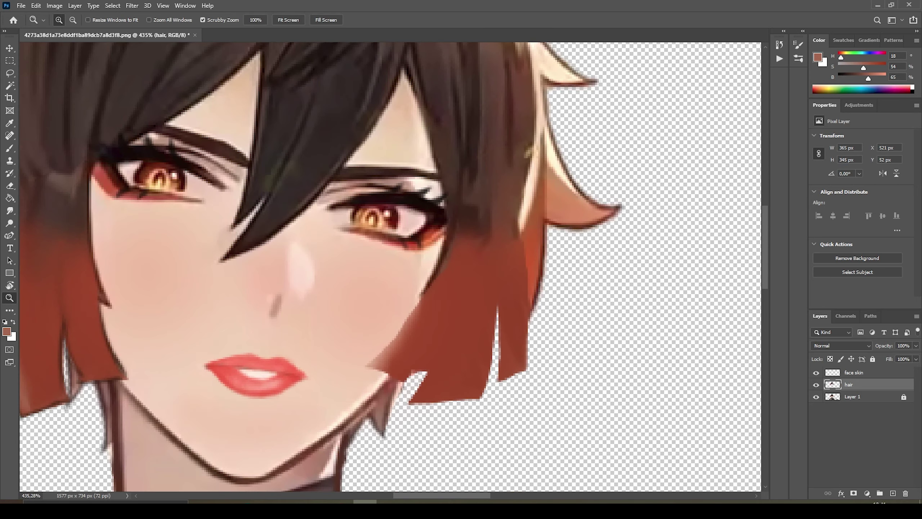
key(b)
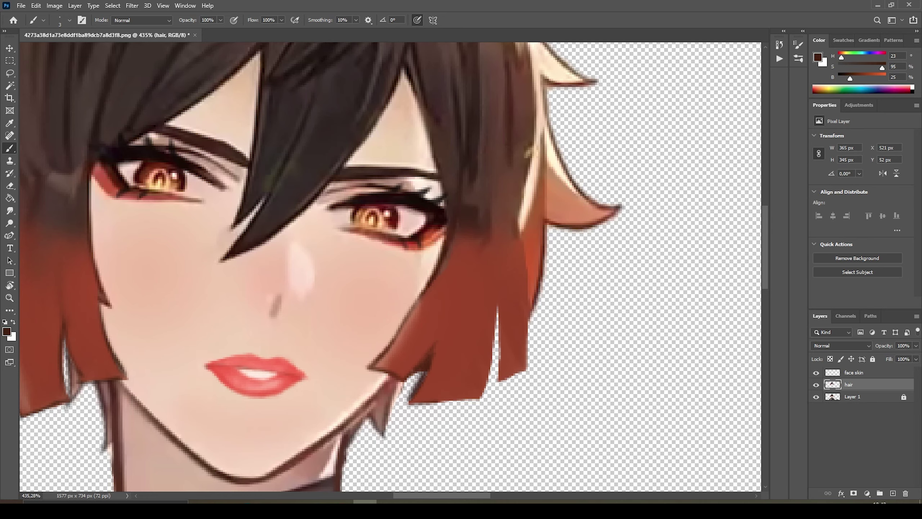
scroll(329, 427, up, 1)
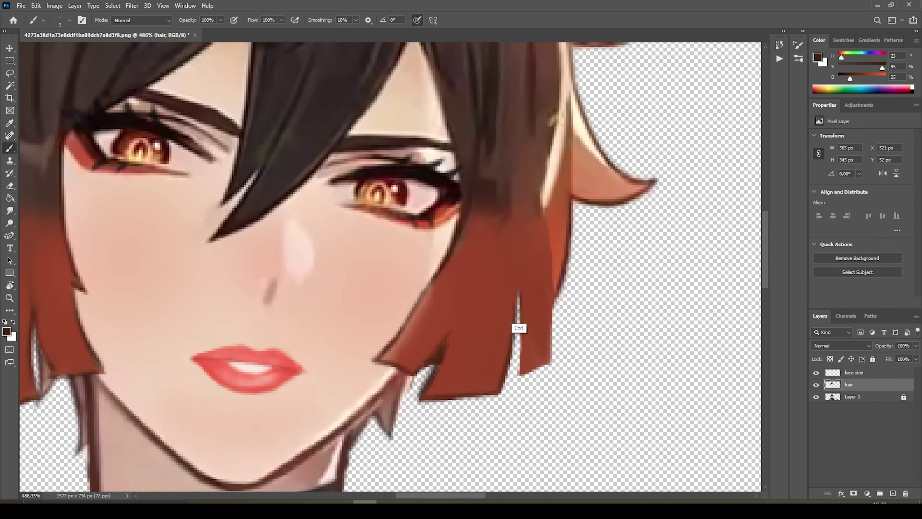
Outline the right strand's edge and paint a lighter brown streak on it
drag(518, 294, 521, 374)
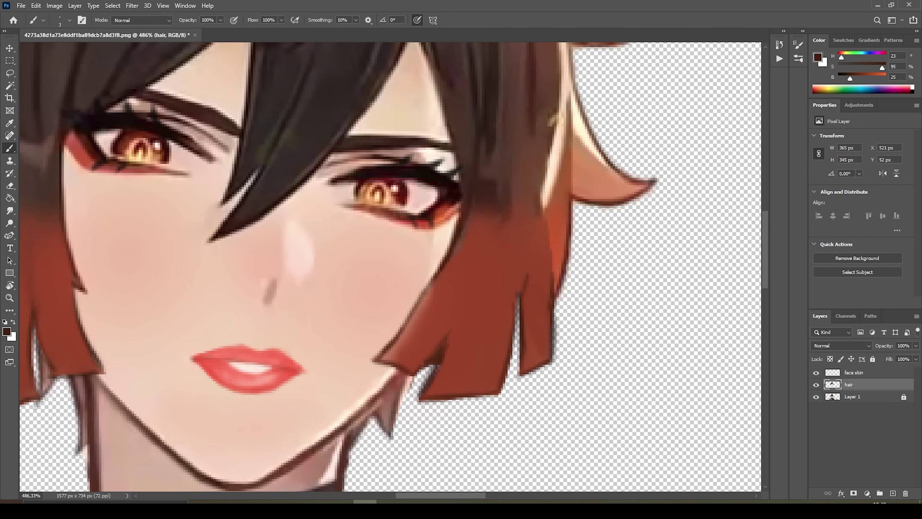
scroll(363, 236, down, 5)
scroll(363, 236, up, 2)
scroll(363, 236, up, 2)
scroll(363, 236, up, 2)
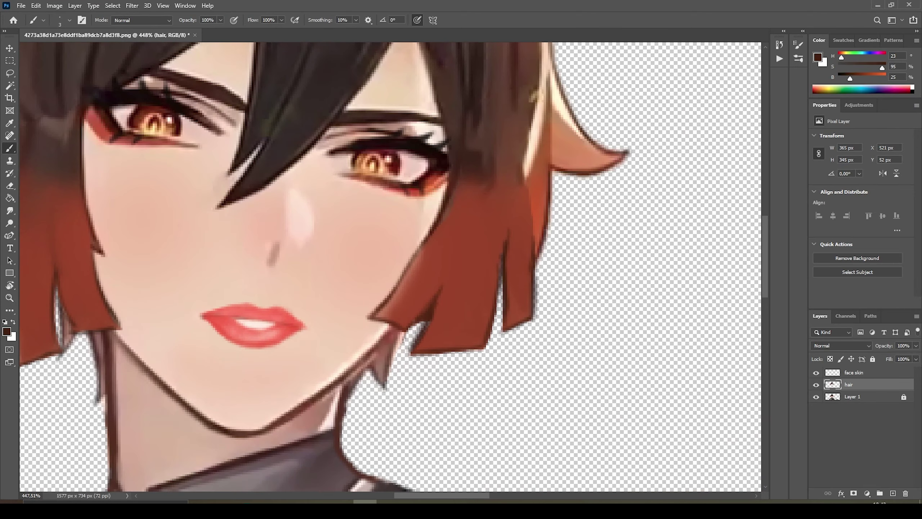
alt+click(451, 272)
drag(452, 271, 434, 316)
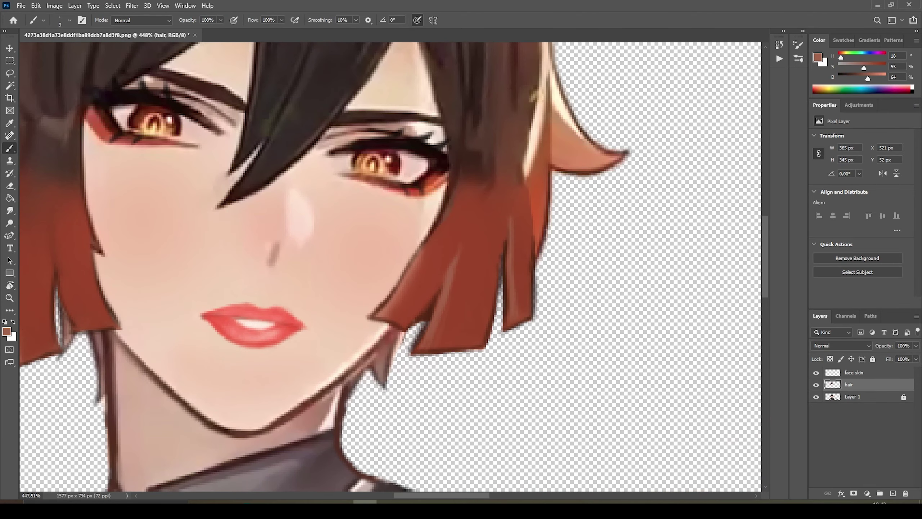
Blend the hair colours on the strands with the Smudge tool
click(10, 211)
scroll(364, 236, down, 3)
scroll(363, 236, up, 2)
scroll(363, 236, up, 1)
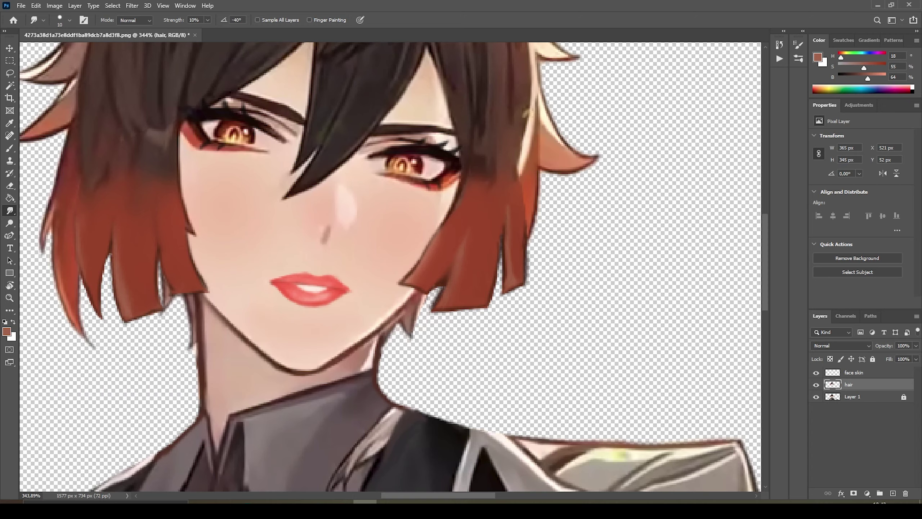
scroll(390, 269, down, 3)
scroll(390, 268, up, 2)
scroll(390, 268, up, 1)
Paint the sampled skin tone over the neck and the collar shadows
key(b)
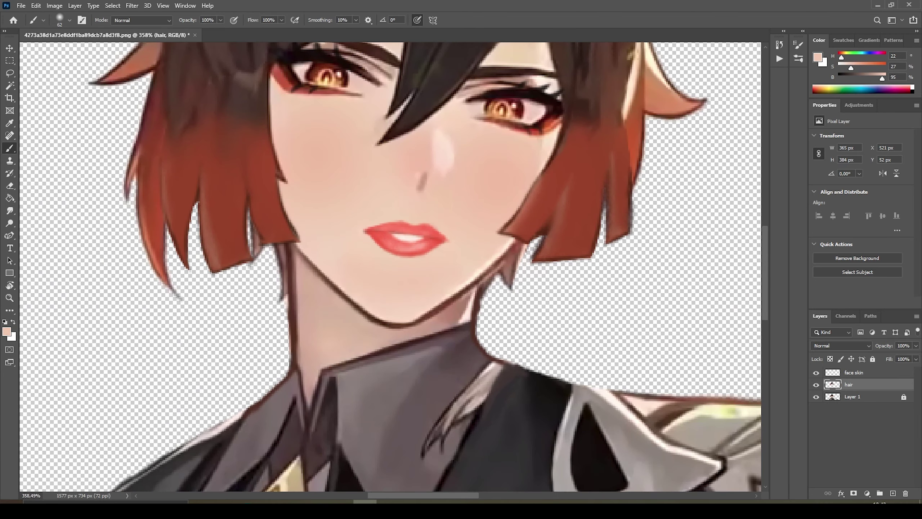
scroll(417, 254, down, 1)
drag(385, 251, 468, 342)
drag(381, 226, 483, 276)
mouse_move(497, 218)
mouse_down()
mouse_move(461, 291)
mouse_move(494, 280)
mouse_up()
drag(472, 247, 505, 313)
drag(490, 265, 349, 381)
drag(436, 328, 503, 269)
mouse_move(432, 200)
mouse_down()
mouse_move(367, 313)
mouse_move(449, 244)
mouse_up()
drag(429, 171, 356, 327)
drag(396, 218, 337, 367)
drag(449, 243, 483, 115)
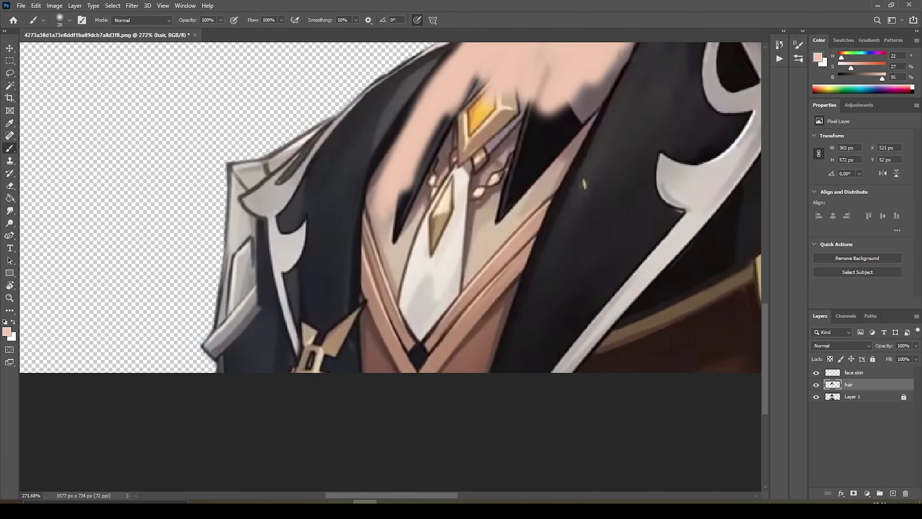
Extend the skin tone over the remaining dark collar and the area beside the neck
scroll(400, 236, up, 1)
drag(421, 142, 374, 280)
drag(428, 221, 367, 338)
drag(414, 298, 396, 381)
drag(502, 268, 414, 388)
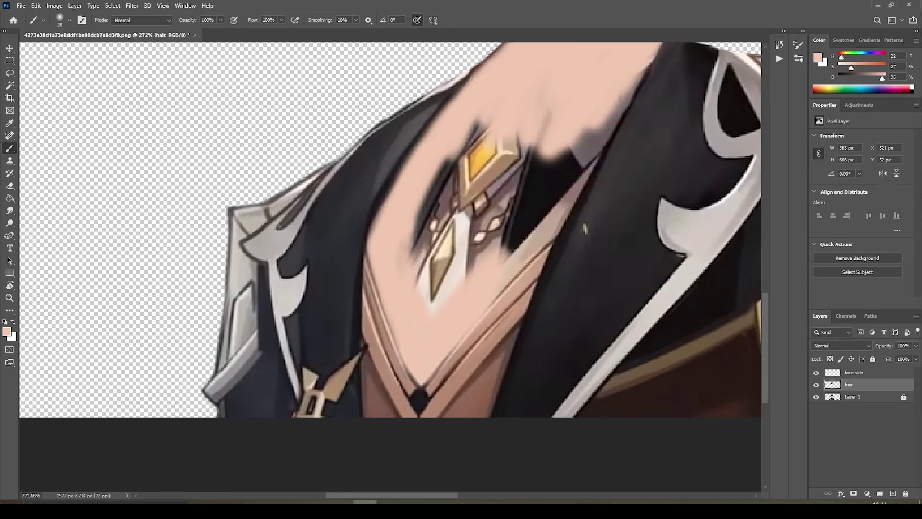
drag(541, 228, 491, 305)
drag(505, 240, 428, 349)
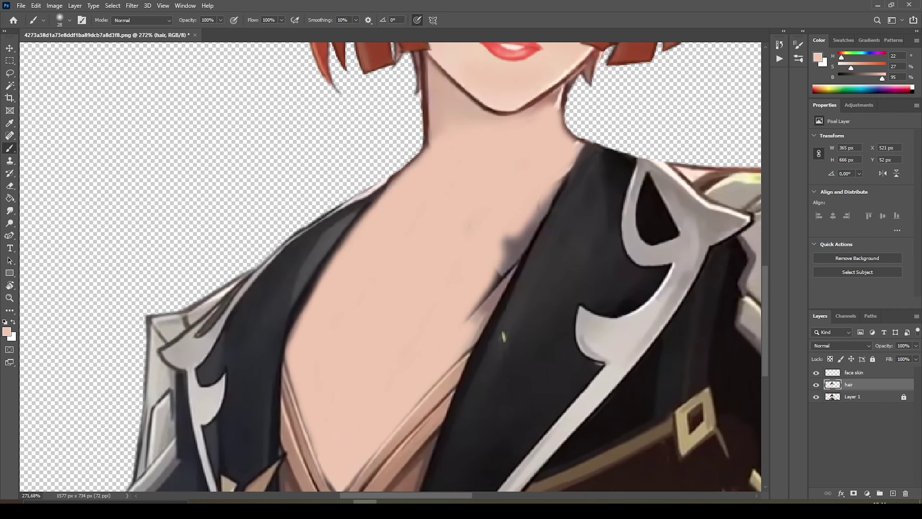
scroll(472, 272, down, 2)
drag(490, 276, 454, 363)
drag(523, 240, 482, 316)
scroll(472, 272, up, 3)
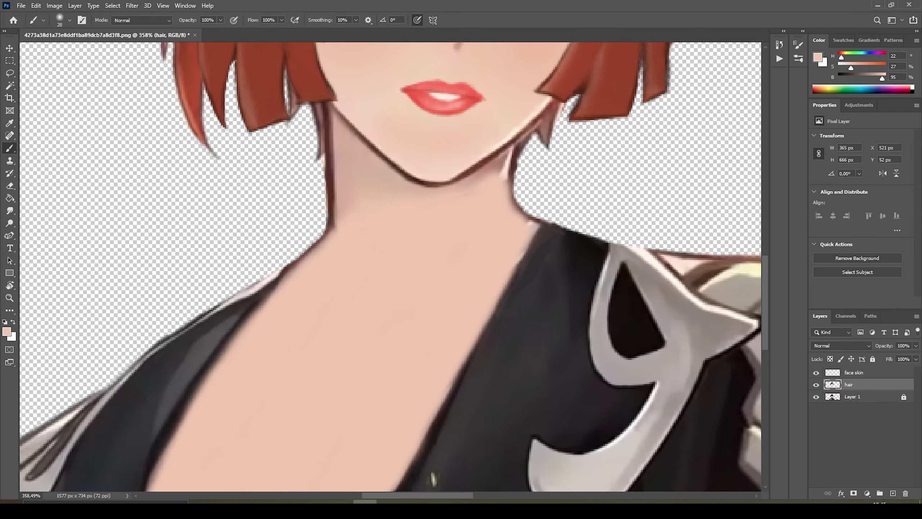
key(bracketleft)
key(bracketleft)
key(bracketleft)
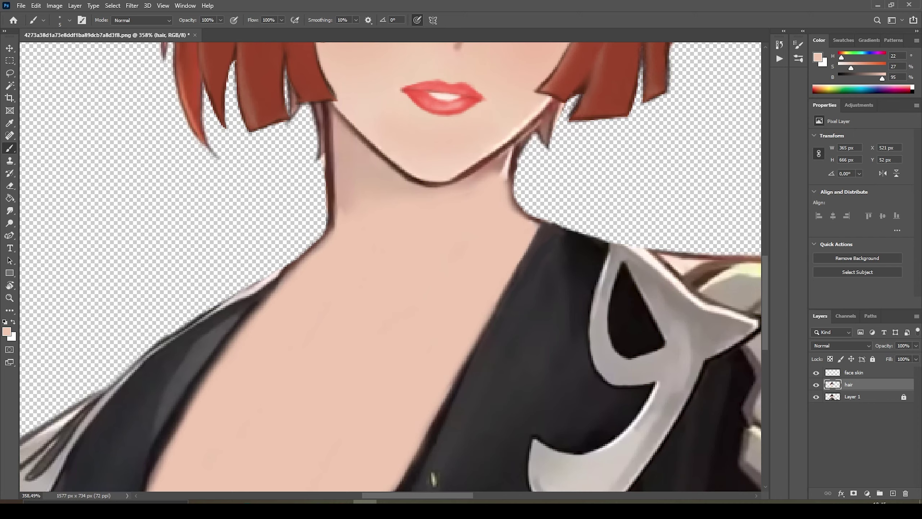
Sample the skin tone as paint colour and zoom in on the chest
scroll(390, 269, down, 3)
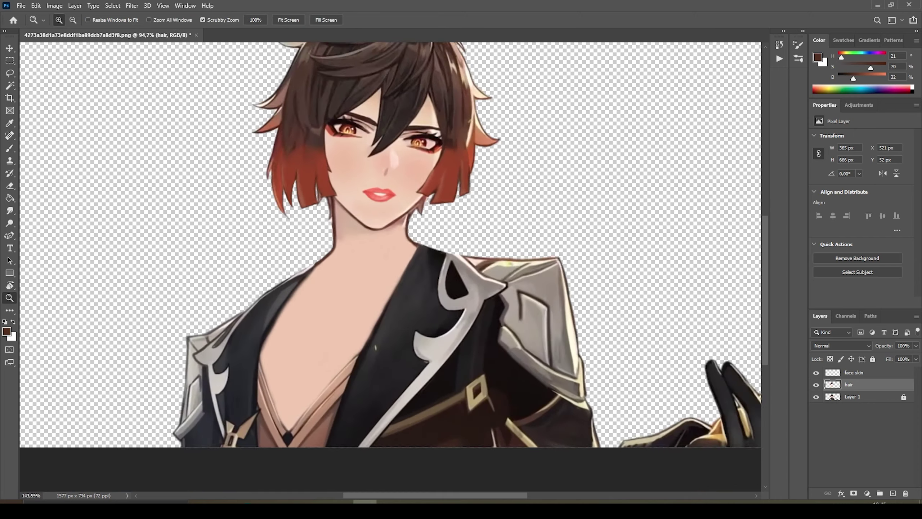
scroll(390, 269, up, 3)
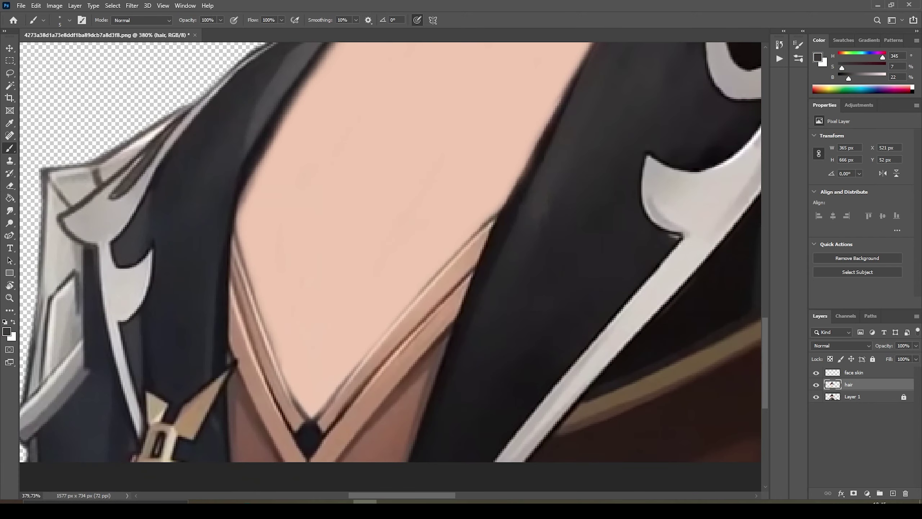
alt+click(267, 265)
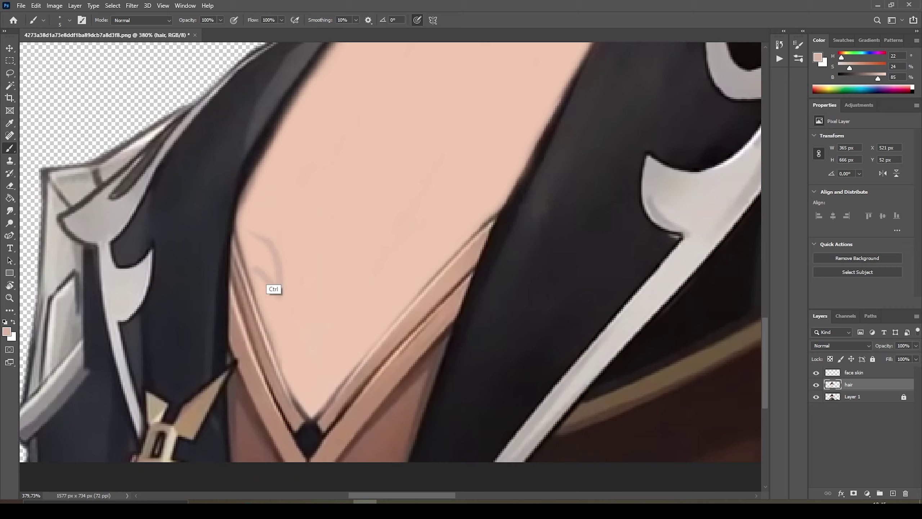
key(z)
scroll(390, 254, down, 3)
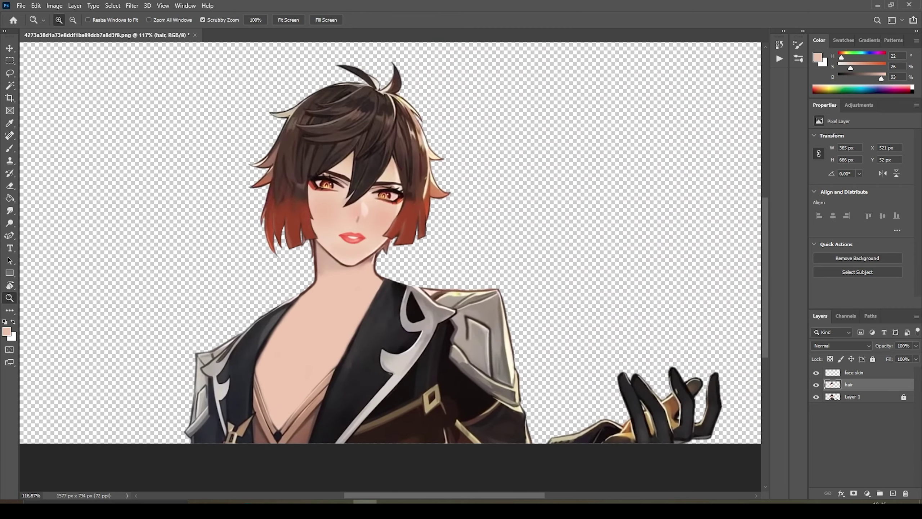
scroll(400, 236, up, 3)
key(b)
Sample the darker brown and draw the chest centre line, redrawing it further right
alt+click(366, 203)
drag(370, 190, 432, 60)
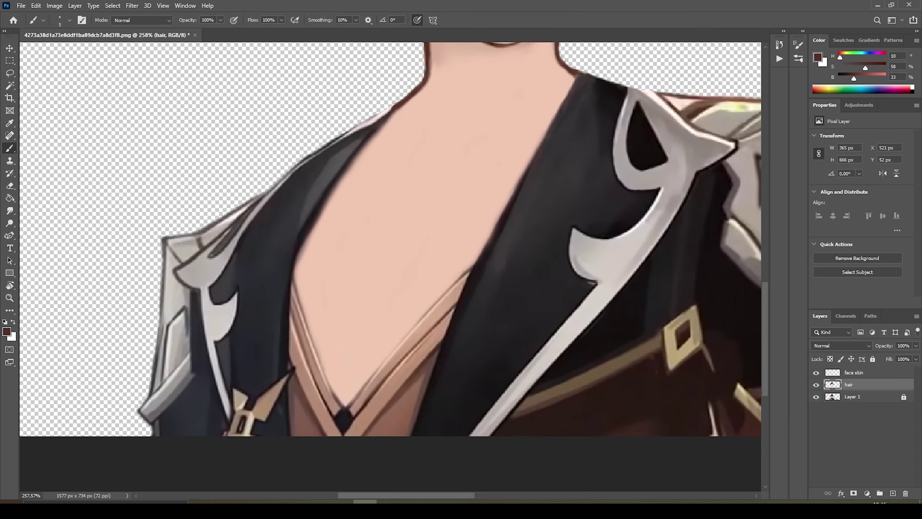
drag(387, 244, 379, 298)
key(ctrl+z)
key(ctrl+z)
drag(398, 253, 354, 394)
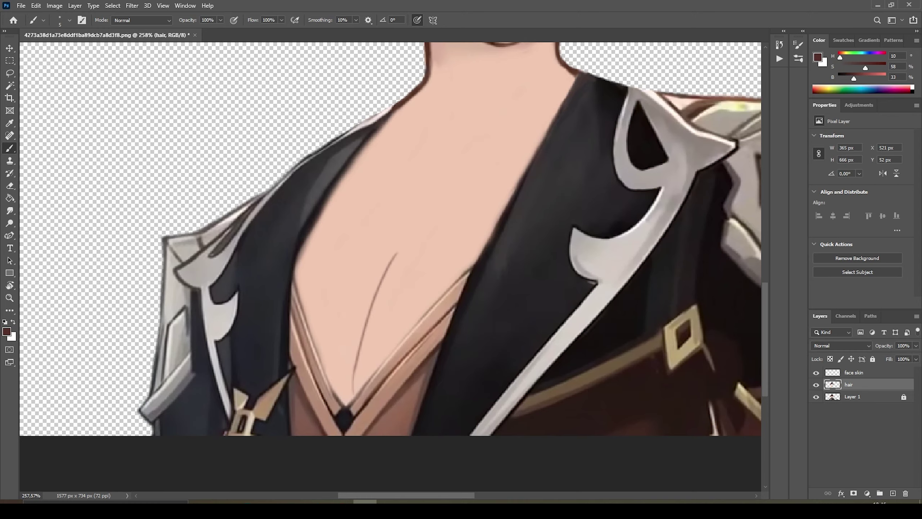
scroll(452, 407, down, 3)
scroll(453, 406, up, 4)
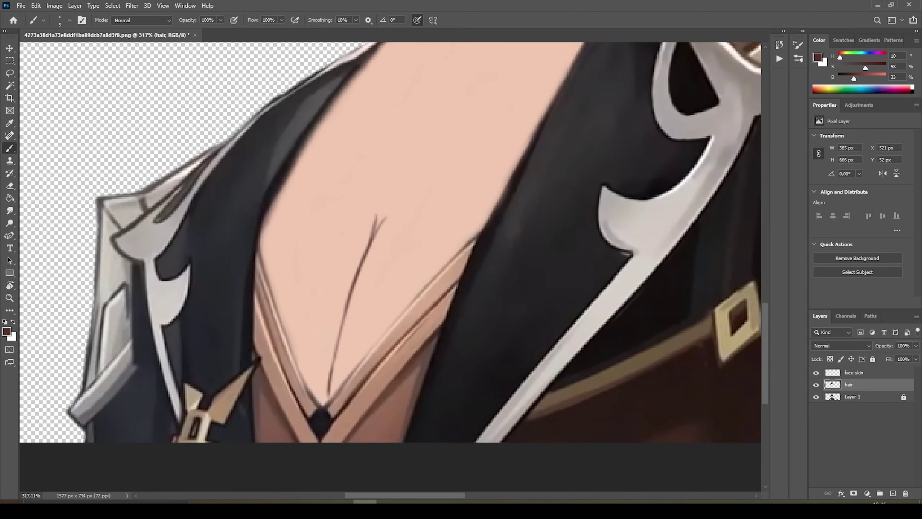
Try the eraser, dismiss the history eraser error, and return to the brush
key(e)
scroll(297, 433, down, 3)
scroll(298, 432, up, 3)
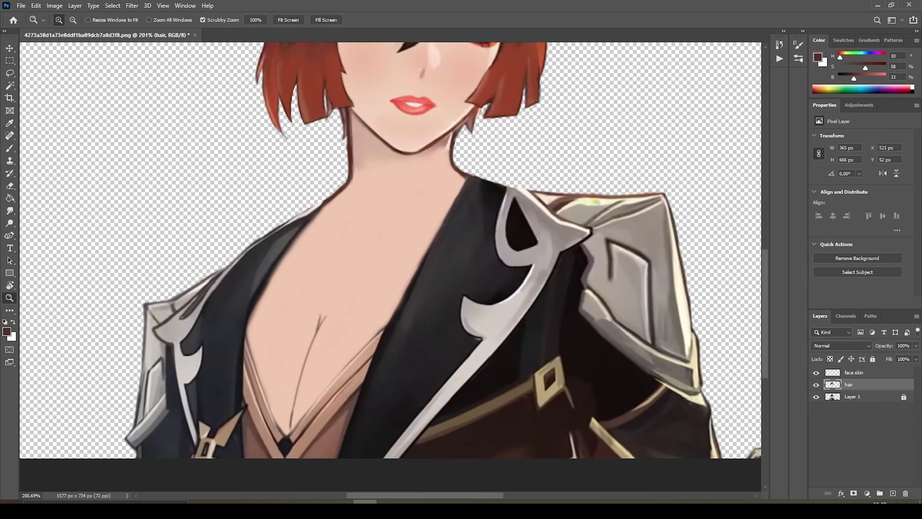
scroll(298, 432, up, 2)
scroll(294, 434, down, 3)
scroll(436, 181, up, 3)
alt+click(436, 182)
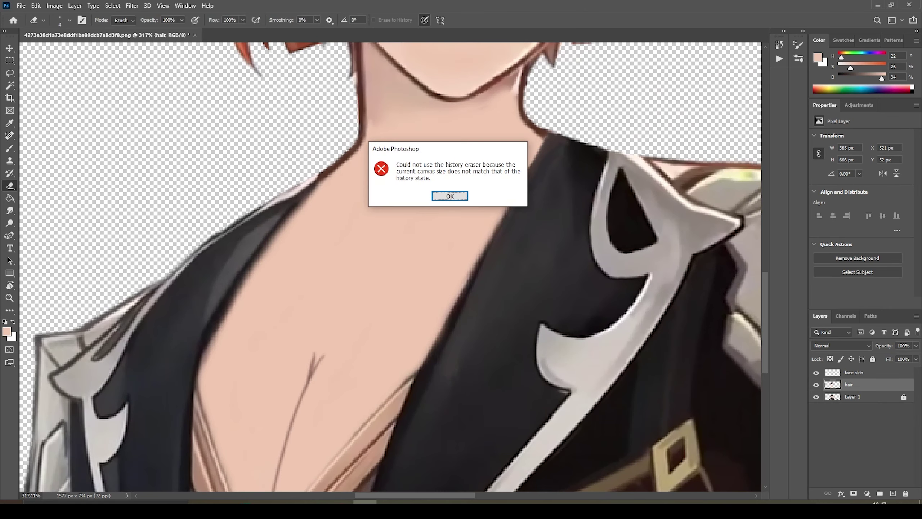
key(Return)
key(b)
Sample the dark line colour from the chest for further painting
alt+click(312, 367)
scroll(316, 385, down, 3)
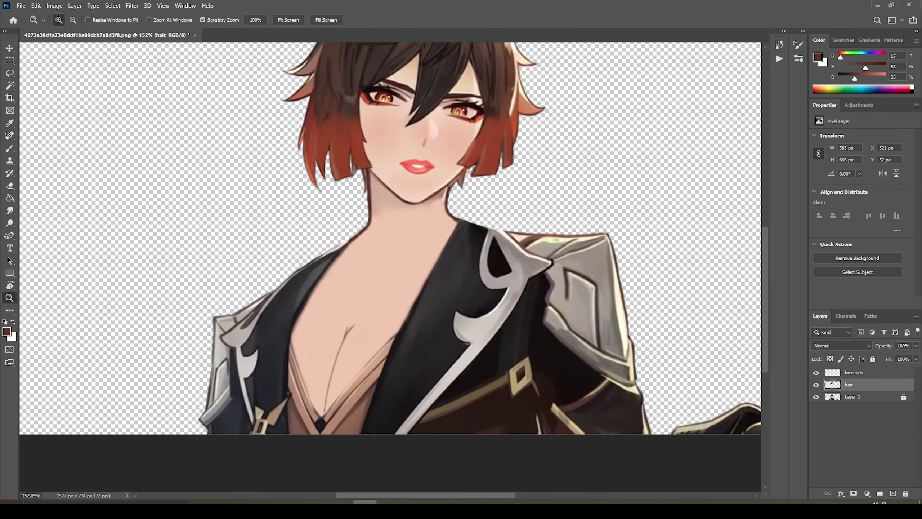
scroll(316, 418, up, 4)
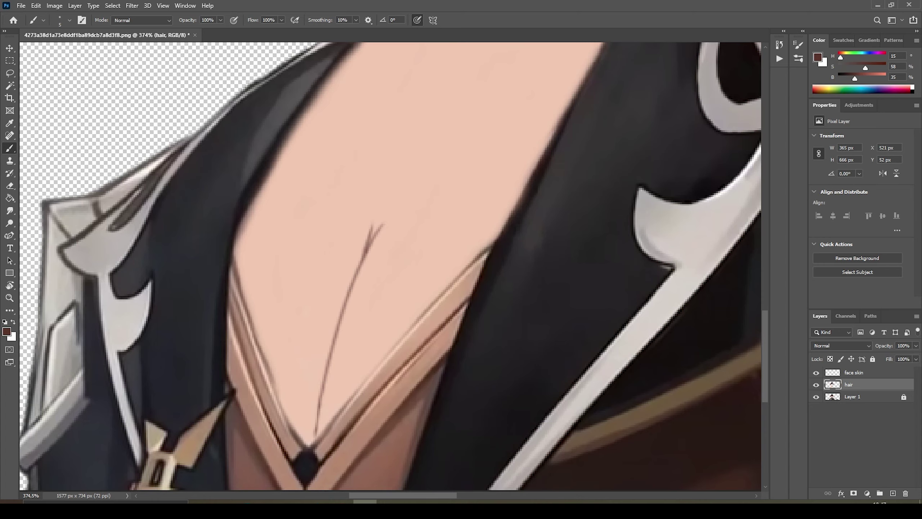
scroll(327, 327, down, 3)
scroll(327, 327, up, 3)
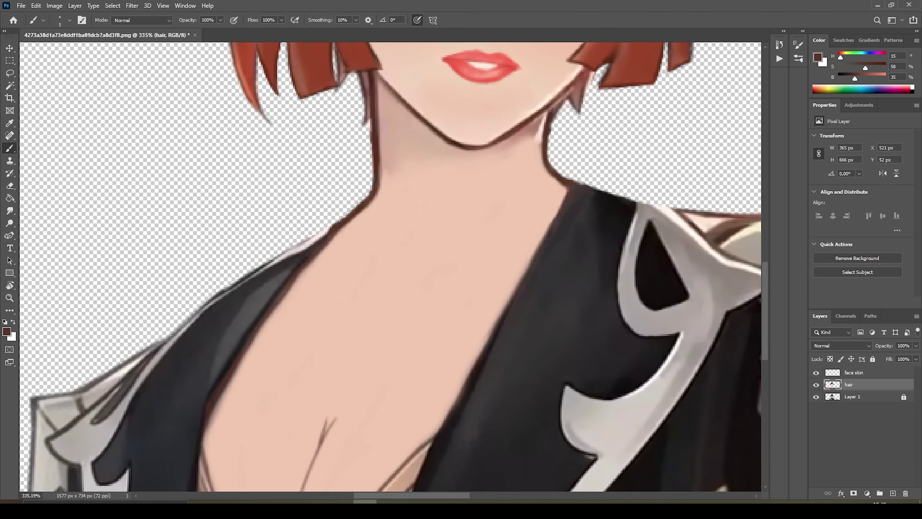
scroll(472, 308, down, 3)
scroll(472, 308, up, 3)
Resample the skin tone and reduce the brush size to 21
alt+click(486, 327)
right_click(487, 327)
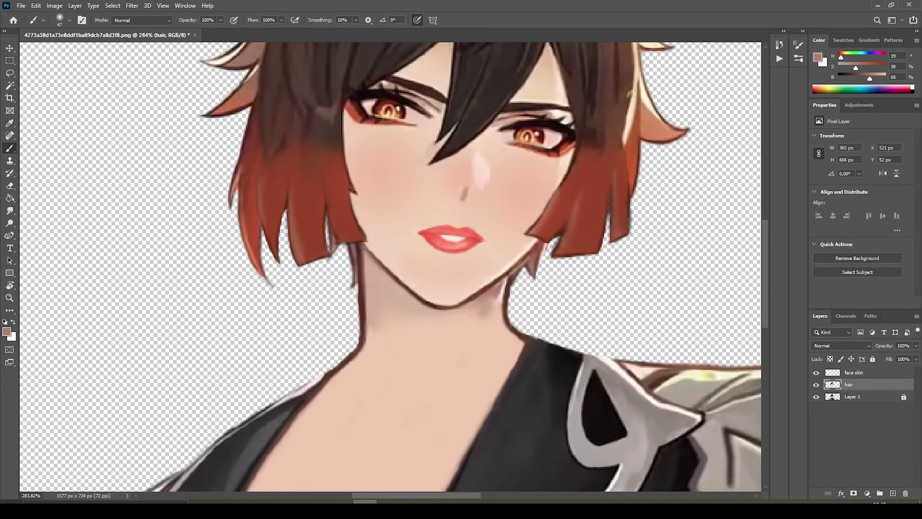
scroll(498, 331, down, 3)
scroll(582, 314, up, 4)
right_click(581, 315)
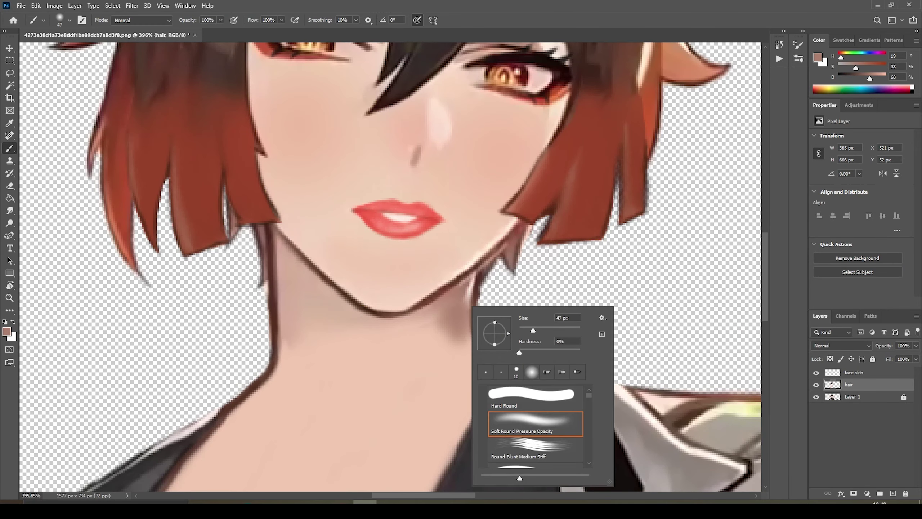
drag(533, 331, 526, 330)
key(Return)
Smudge the neck shading and paint a short dark stroke on the neck
key(r)
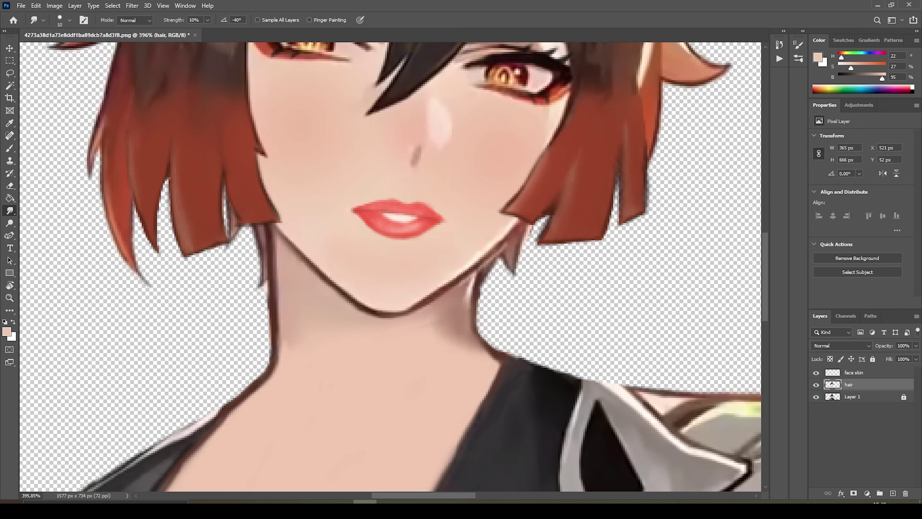
key(b)
scroll(391, 271, down, 5)
drag(454, 191, 493, 178)
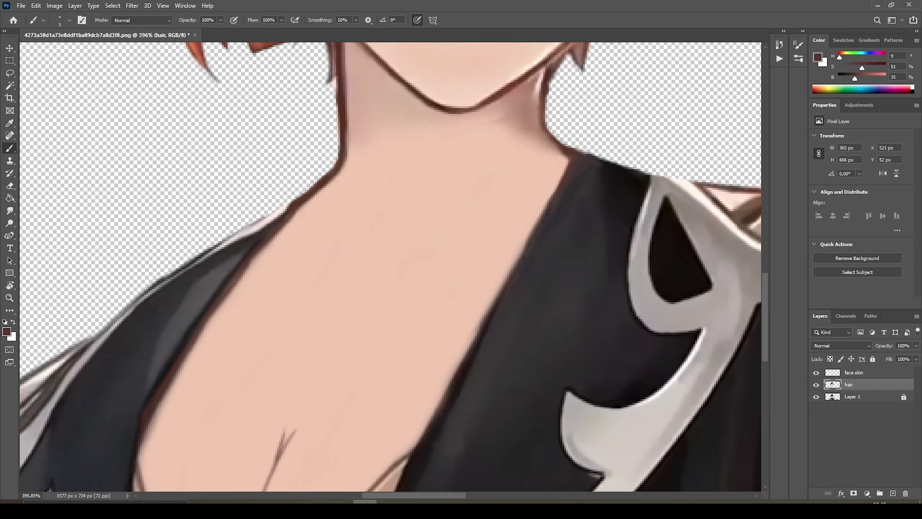
Zoom in on the neck and paint a collarbone line across its base
drag(483, 212, 508, 212)
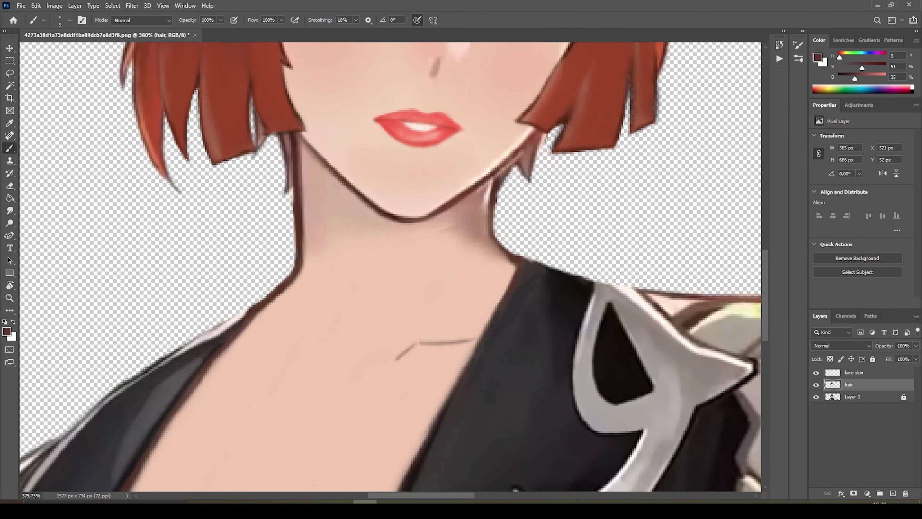
mouse_move(322, 216)
mouse_down()
mouse_move(254, 216)
mouse_move(322, 216)
mouse_move(254, 216)
mouse_move(313, 217)
mouse_up()
drag(241, 348, 322, 348)
alt+click(276, 364)
Paint light skin highlights down the chest and on the left chest
mouse_move(348, 316)
mouse_down()
mouse_move(276, 316)
mouse_move(348, 316)
mouse_up()
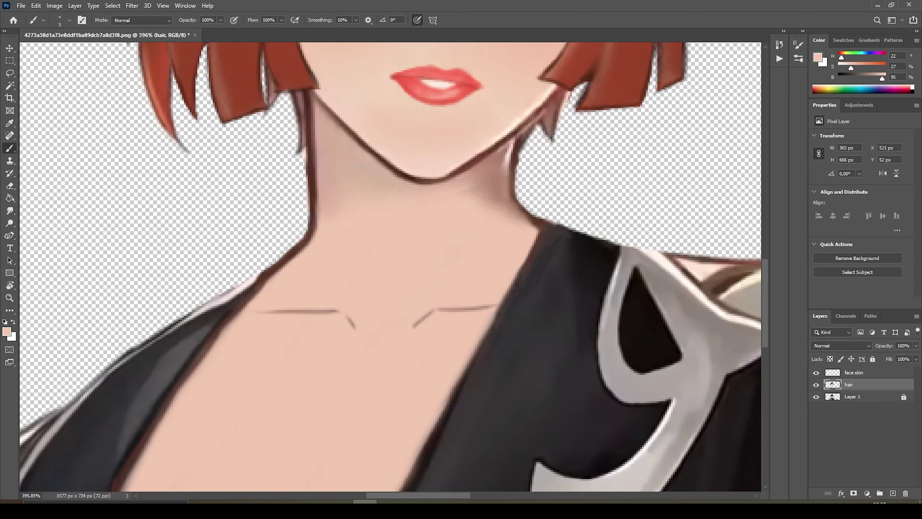
mouse_move(523, 150)
mouse_down()
mouse_move(451, 150)
mouse_move(487, 151)
mouse_up()
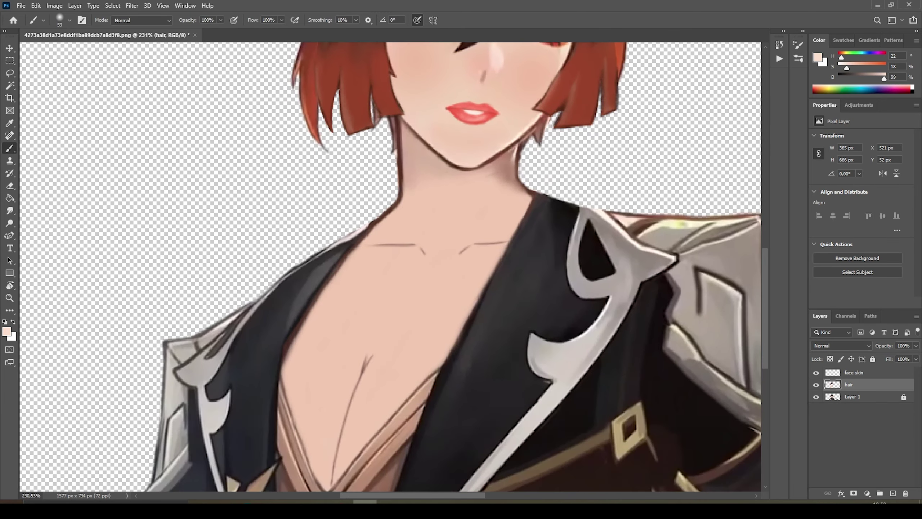
mouse_move(490, 240)
mouse_down()
mouse_move(519, 291)
mouse_move(538, 291)
mouse_up()
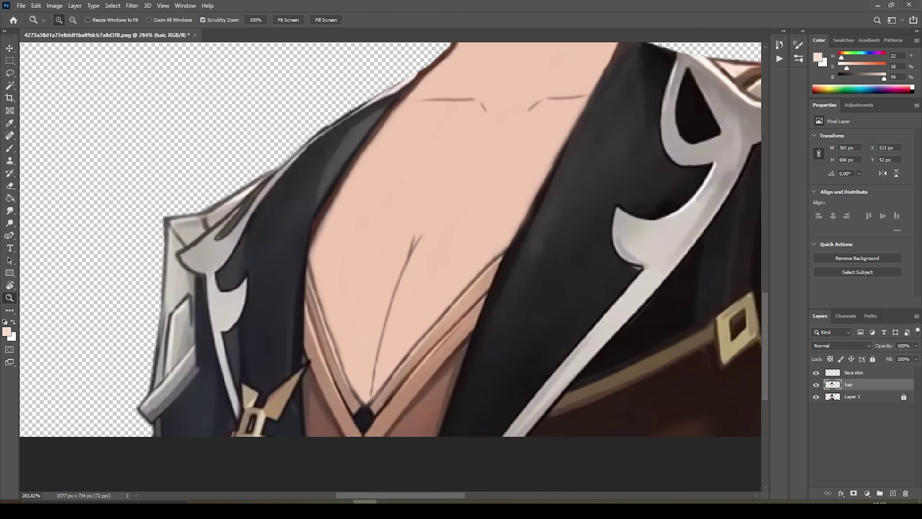
drag(432, 247, 396, 342)
drag(396, 298, 378, 392)
drag(494, 255, 515, 254)
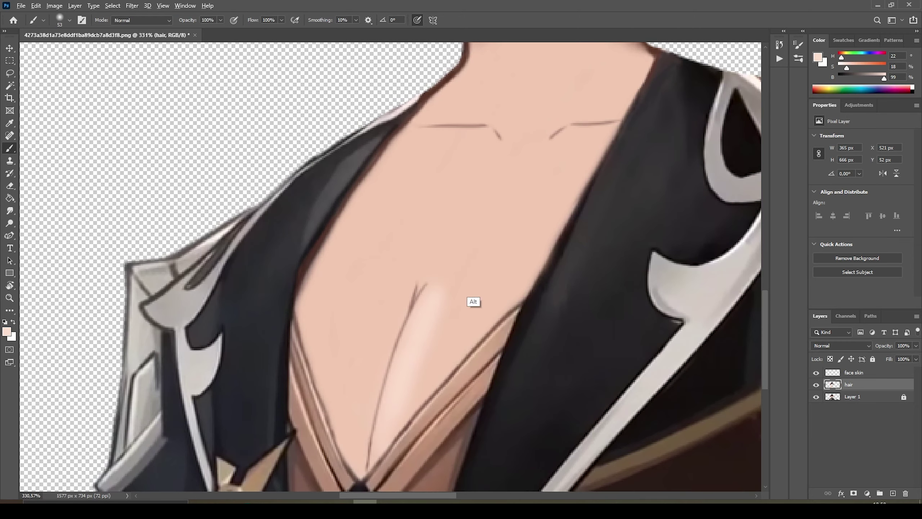
drag(353, 291, 298, 473)
Add another light highlight on the chest at closer zoom
drag(472, 255, 487, 255)
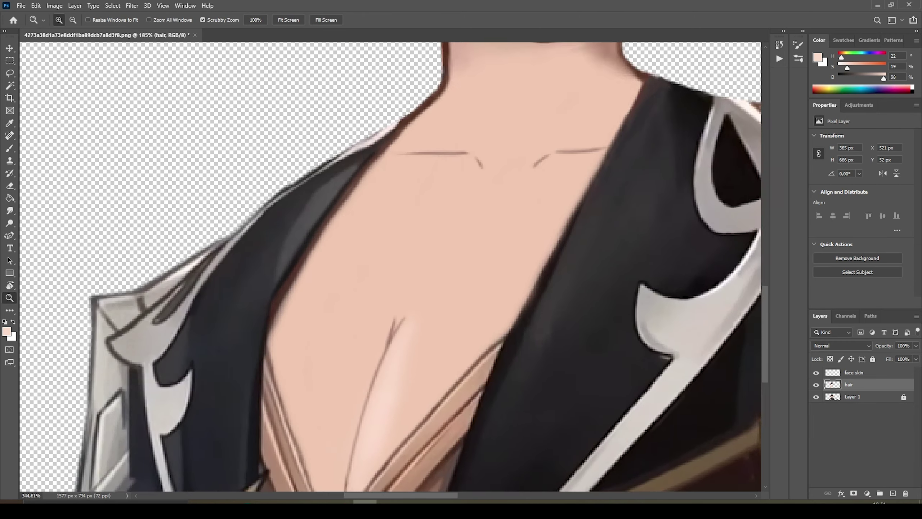
right_click(386, 300)
key(Escape)
drag(396, 307, 371, 436)
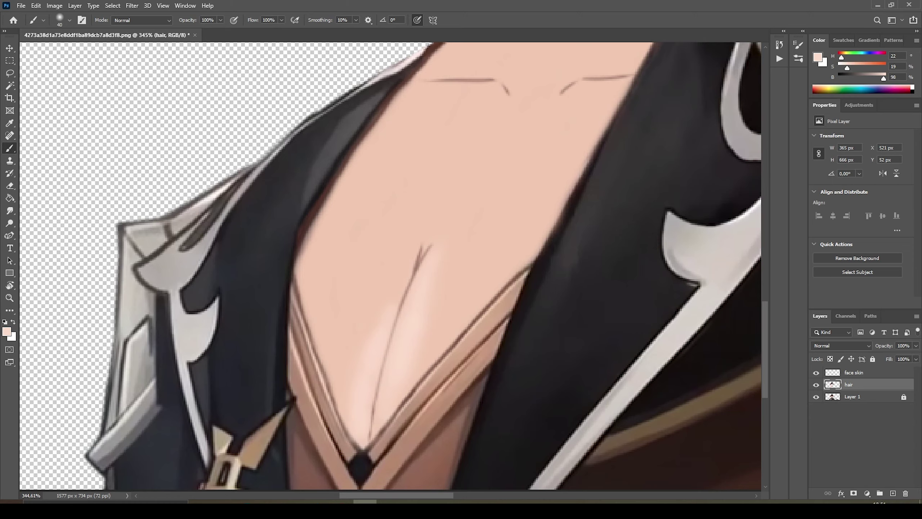
drag(400, 327, 345, 327)
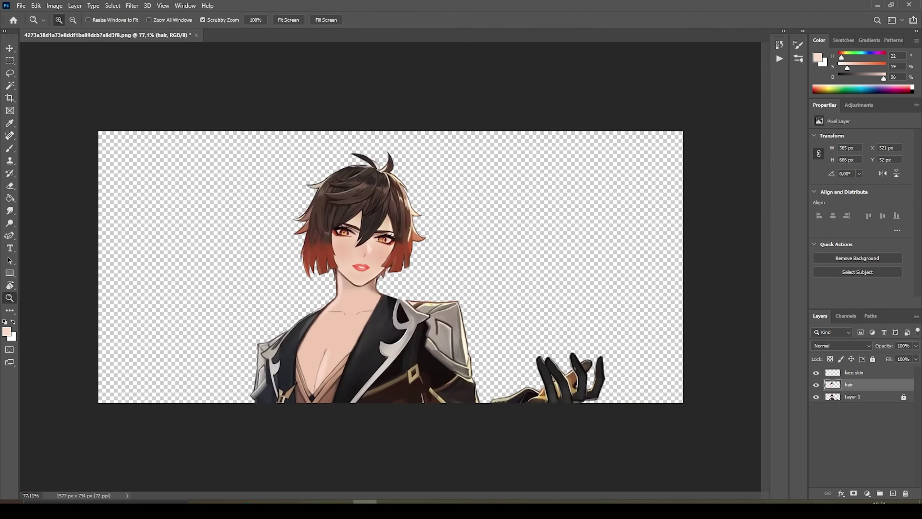
drag(321, 348, 363, 349)
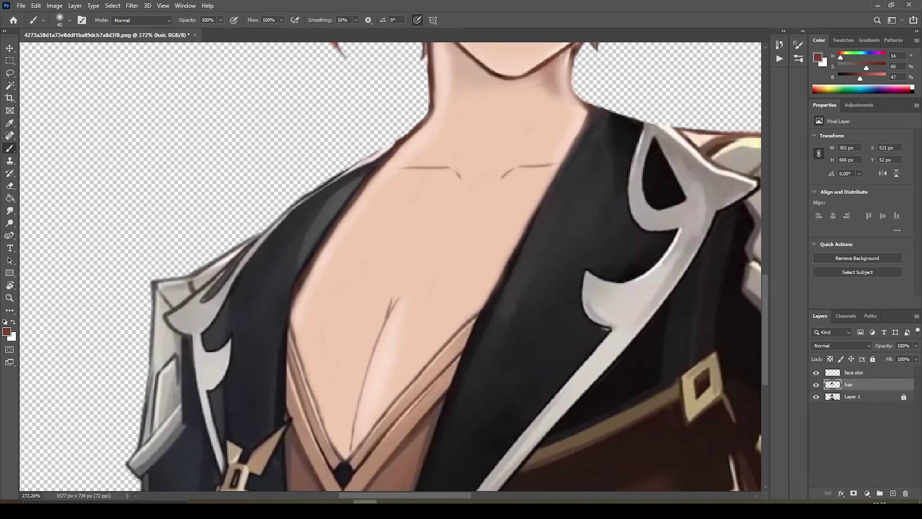
Darken the cleavage line down the chest with a fine 5 px brush
right_click(380, 311)
click(382, 380)
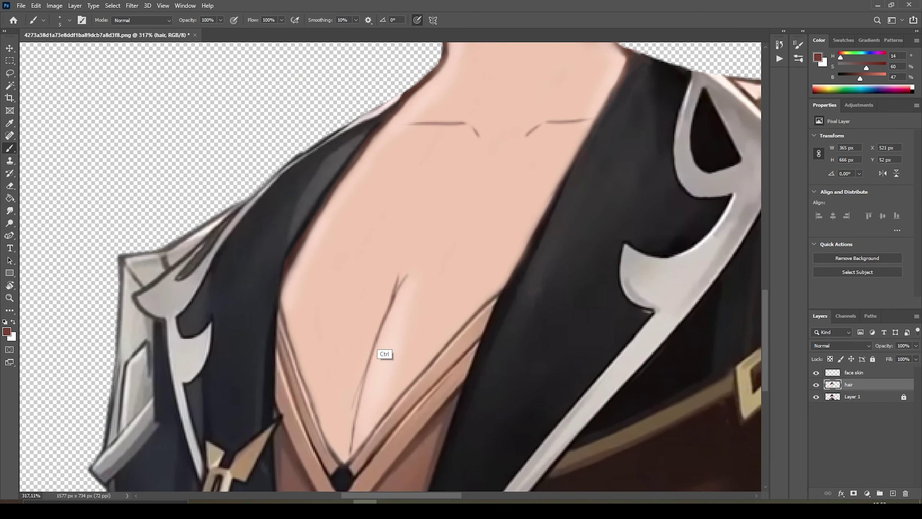
drag(390, 311, 353, 426)
alt+click(381, 311)
Sample the dark reddish-brown line colour from the chest
scroll(380, 311, down, 5)
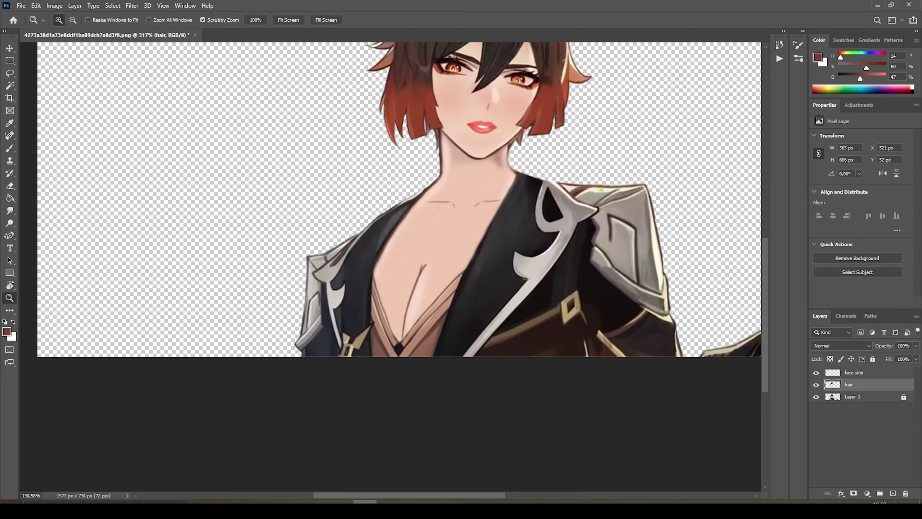
scroll(381, 311, up, 4)
scroll(379, 242, up, 3)
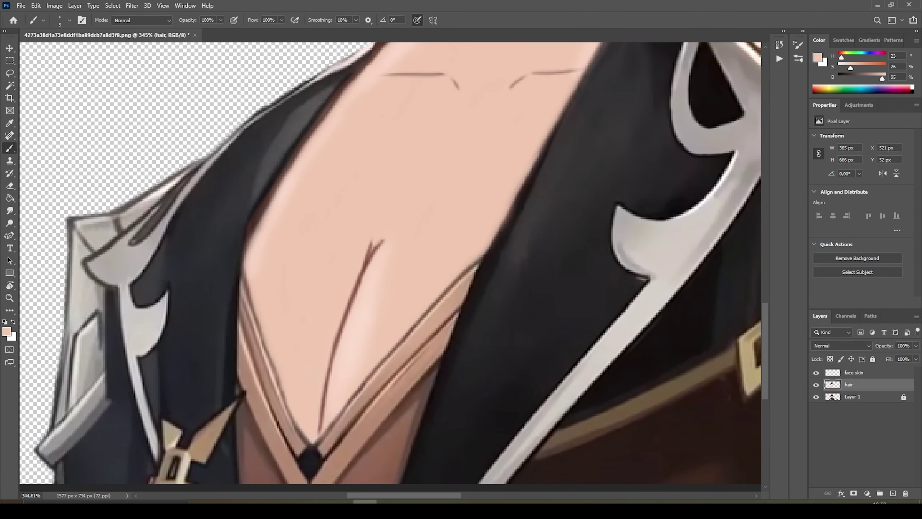
scroll(380, 311, down, 4)
scroll(380, 311, down, 1)
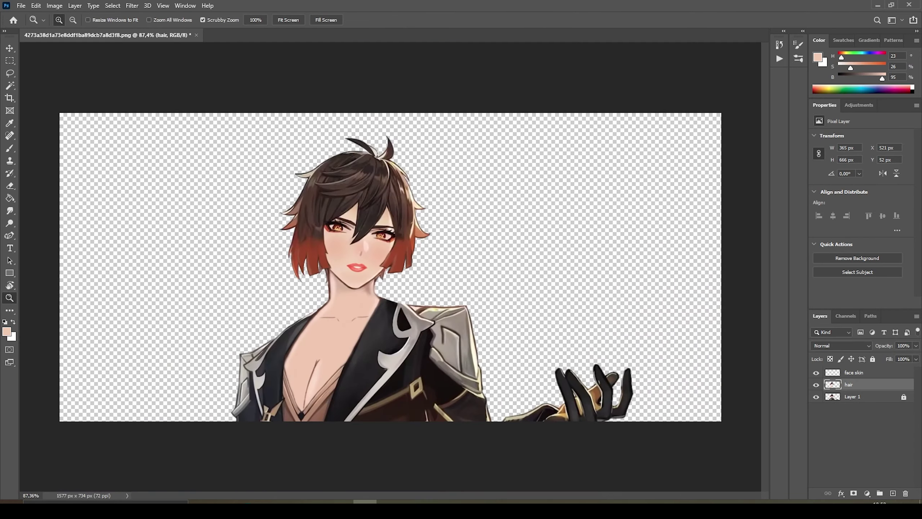
scroll(487, 240, up, 7)
alt+click(390, 312)
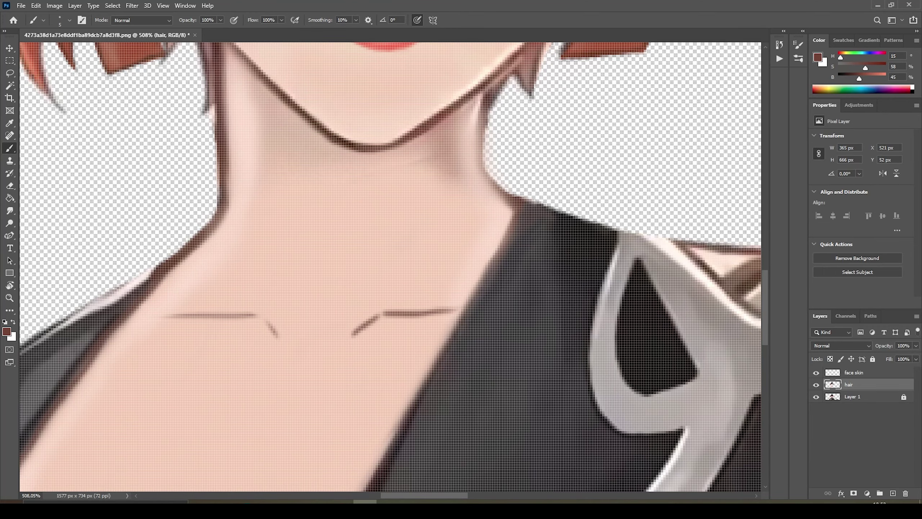
Return to the Brush and sample the light skin tone from the face
scroll(435, 339, down, 5)
scroll(436, 339, up, 3)
scroll(435, 340, down, 3)
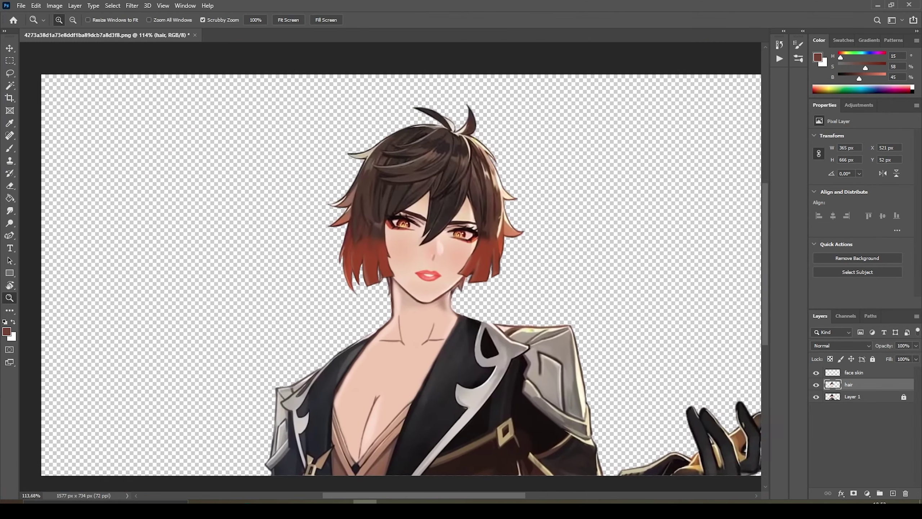
scroll(450, 316, up, 4)
key(b)
alt+click(410, 348)
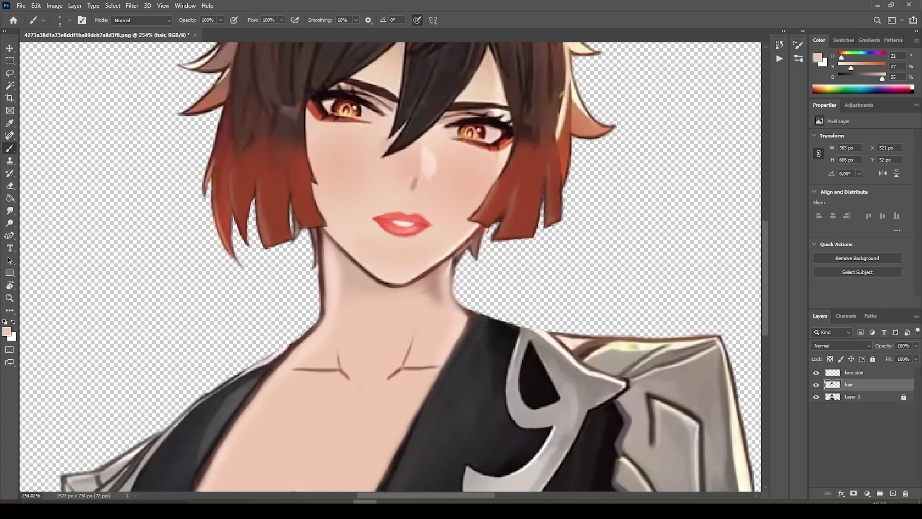
scroll(221, 373, up, 1)
scroll(243, 188, down, 3)
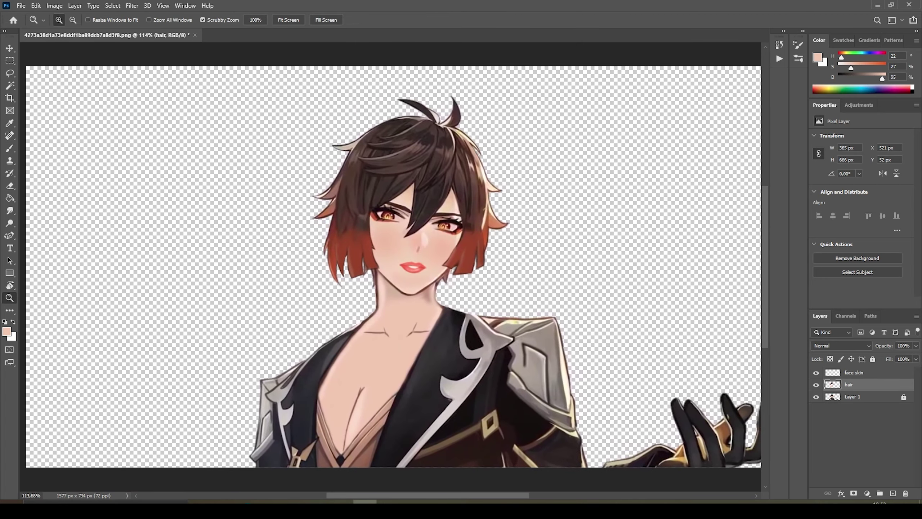
scroll(243, 188, up, 1)
scroll(243, 188, up, 1)
scroll(243, 187, up, 1)
Choose a soft red for blush and set the brush opacity to 12%
click(818, 57)
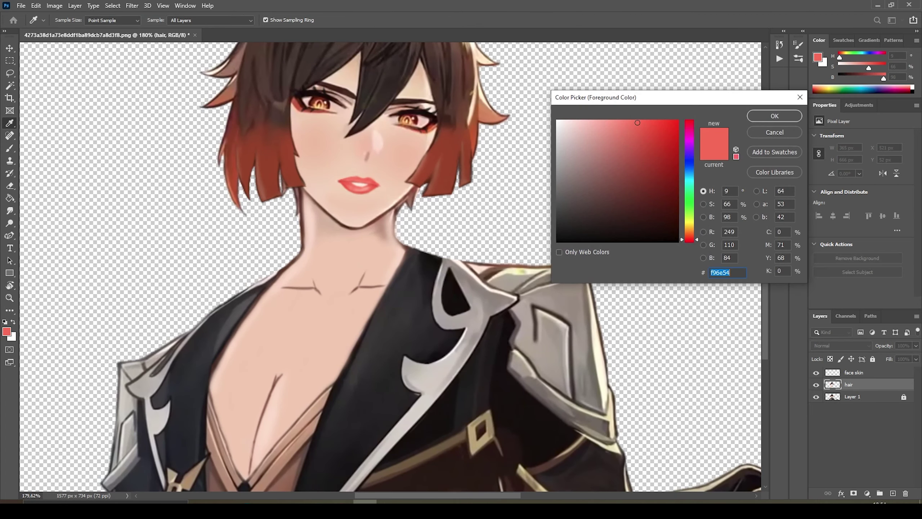
click(772, 112)
right_click(357, 321)
key(4)
key(1)
key(2)
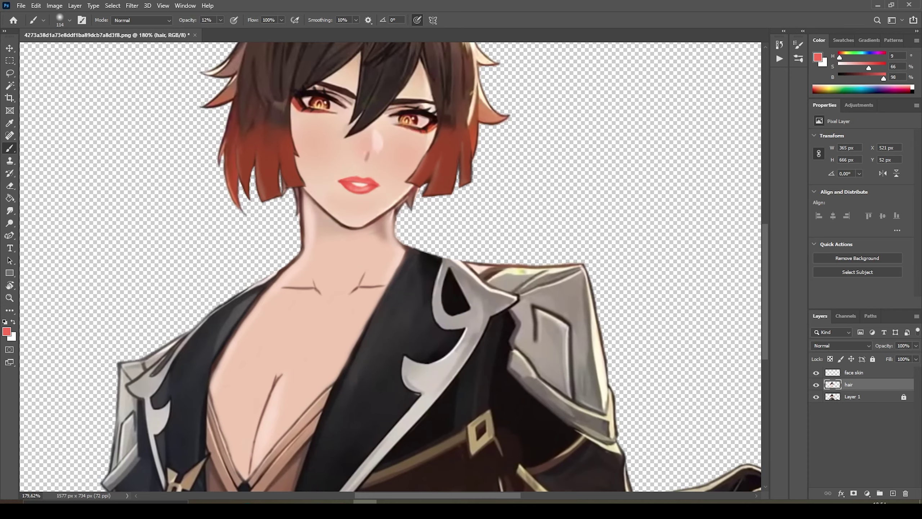
scroll(432, 336, up, 1)
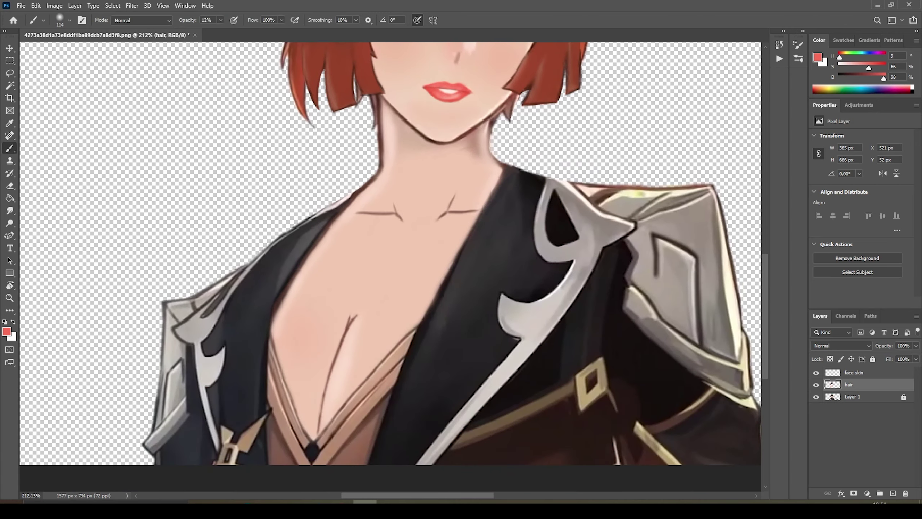
scroll(432, 336, up, 2)
Zoom out on the figure, then zoom back in on the neck
key(z)
drag(66, 362, 44, 362)
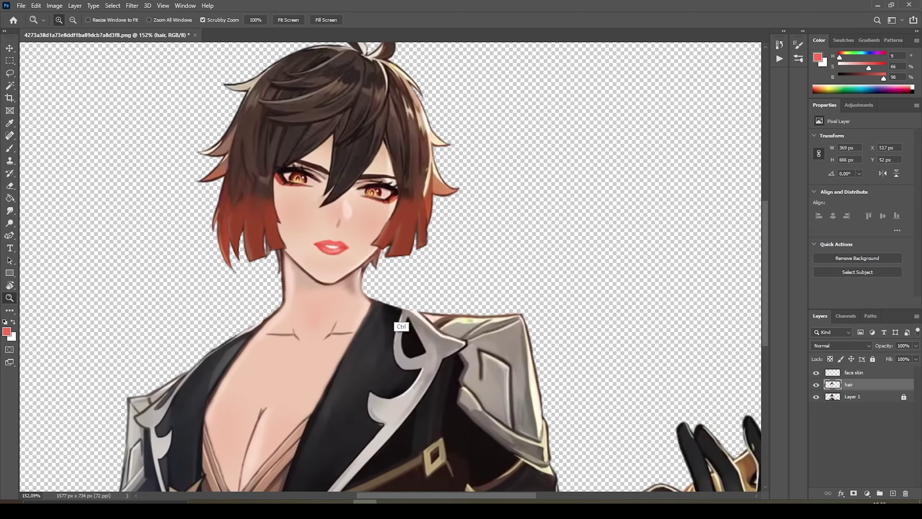
drag(323, 356, 353, 356)
scroll(379, 295, down, 5)
scroll(379, 294, up, 5)
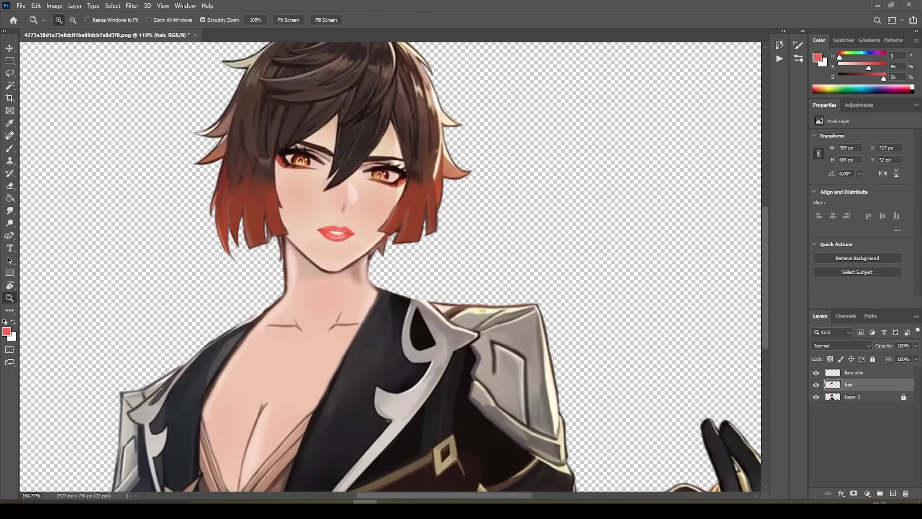
scroll(379, 294, down, 5)
scroll(379, 294, up, 5)
Sample the face skin tone with full opacity and a smaller soft round brush
alt+click(379, 295)
key(0)
right_click(425, 319)
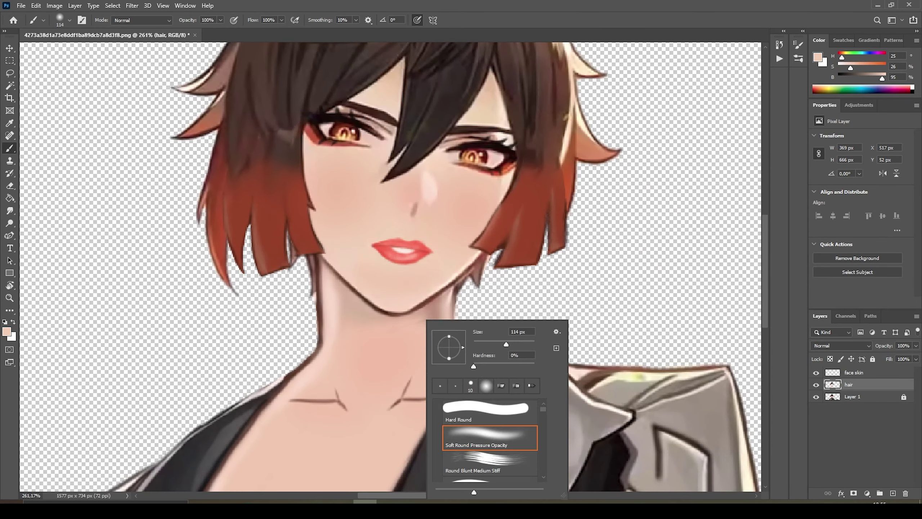
click(518, 332)
key(Return)
key(ctrl+0)
scroll(426, 323, up, 5)
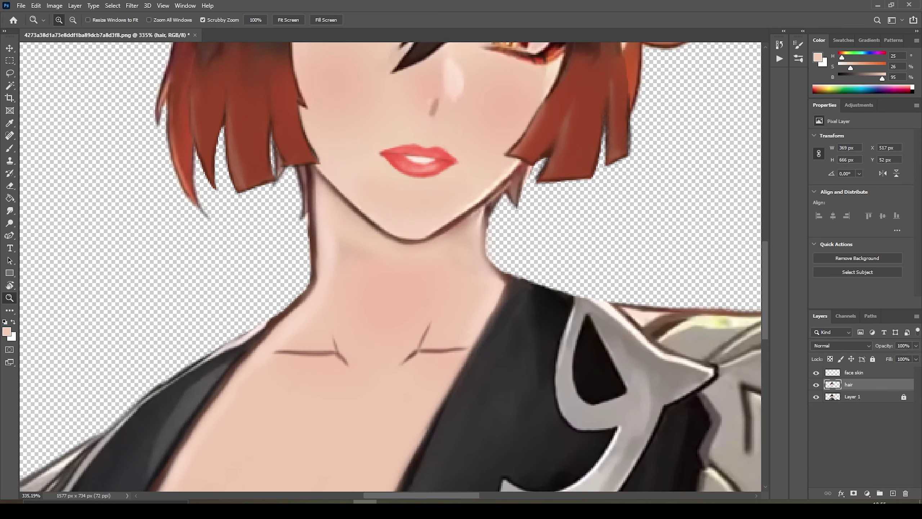
scroll(427, 323, up, 3)
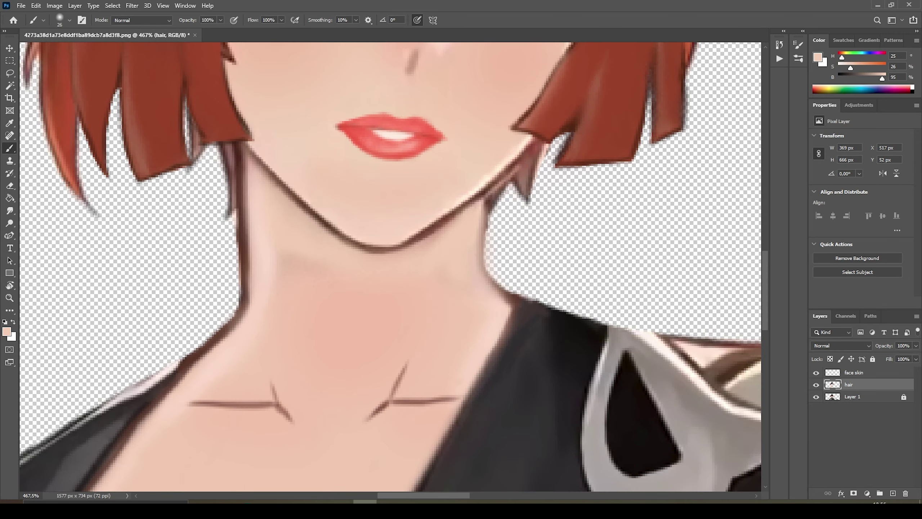
Smudge the neck shading, then resample the skin tone for painting
key(r)
key(z)
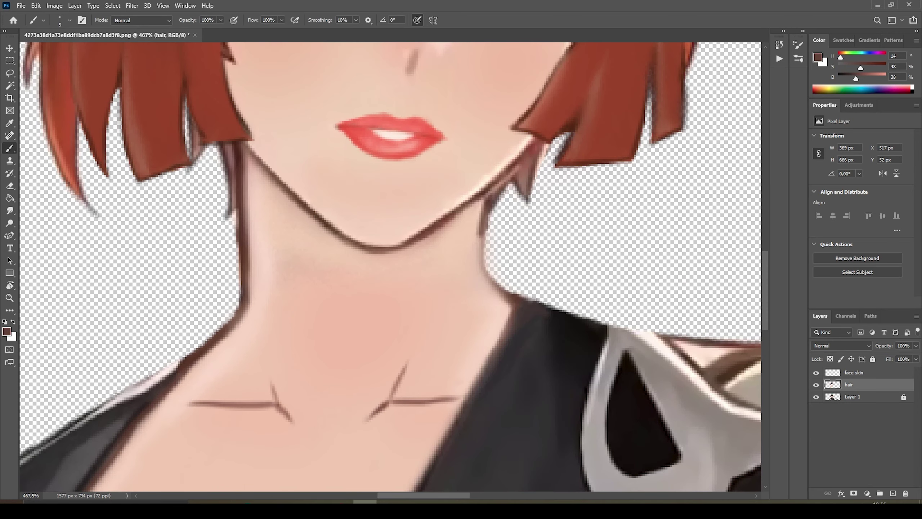
scroll(390, 269, down, 3)
scroll(363, 302, down, 3)
key(b)
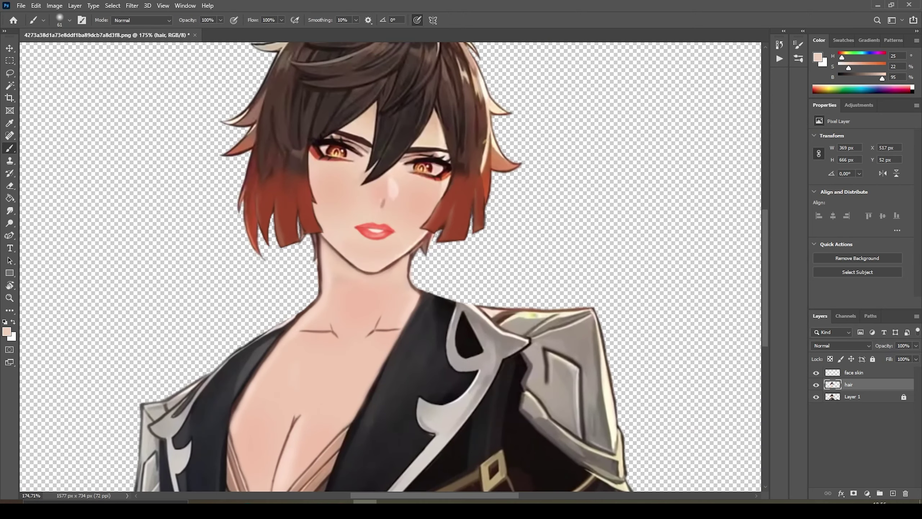
alt+click(363, 303)
key(z)
scroll(391, 269, down, 5)
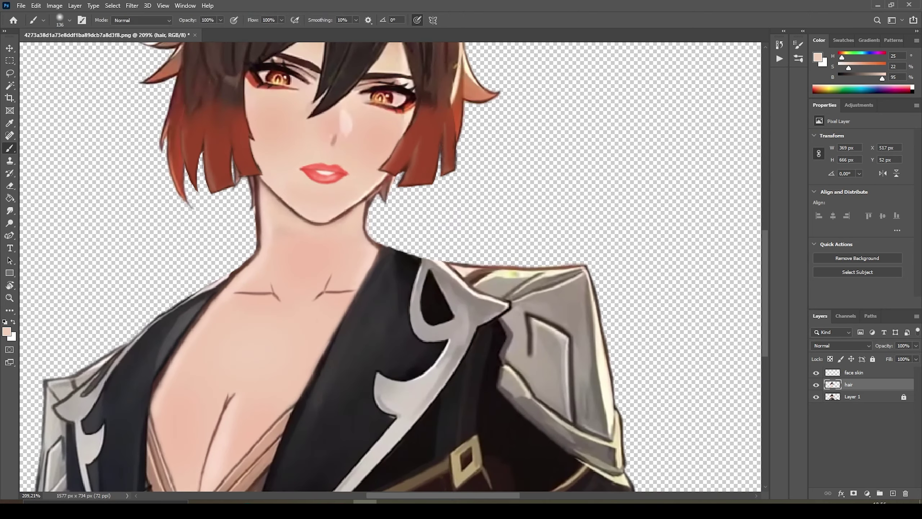
scroll(364, 273, up, 5)
scroll(363, 273, down, 4)
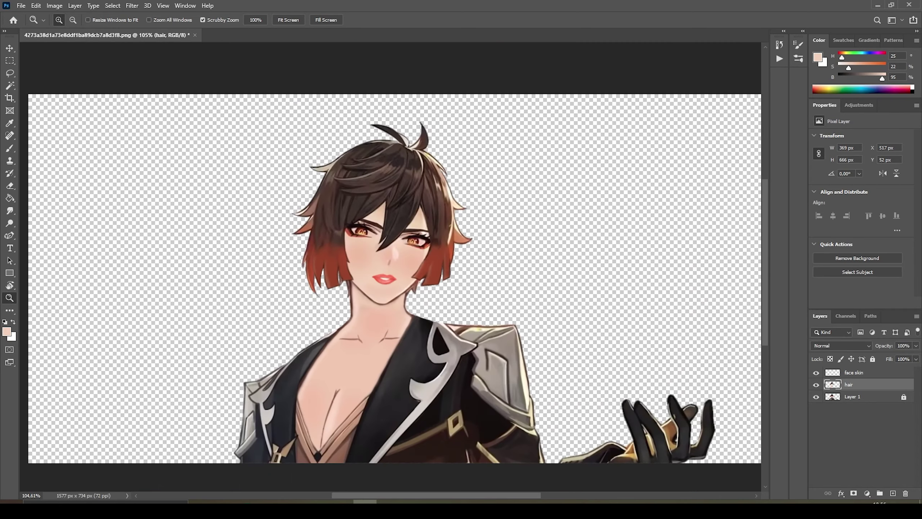
scroll(364, 236, up, 6)
key(b)
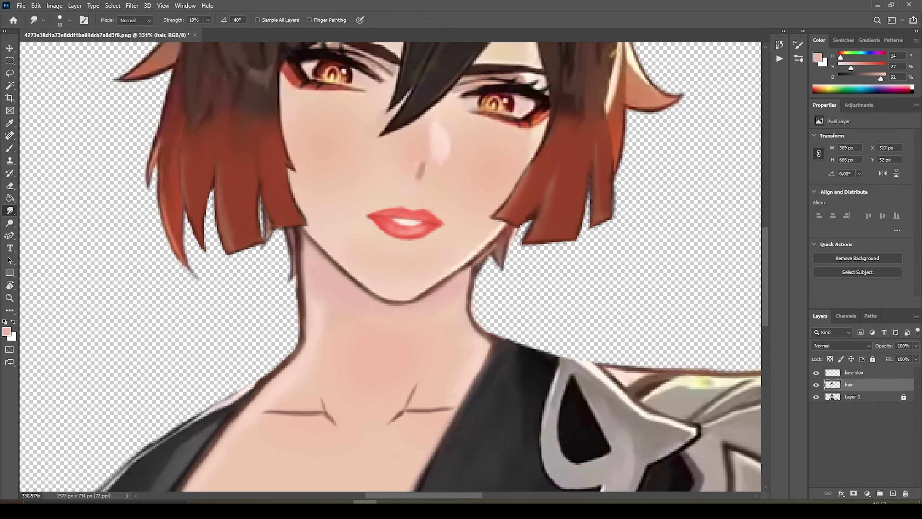
Zoom in on the collarbones, then out to see the whole figure
key(z)
key(ctrl+0)
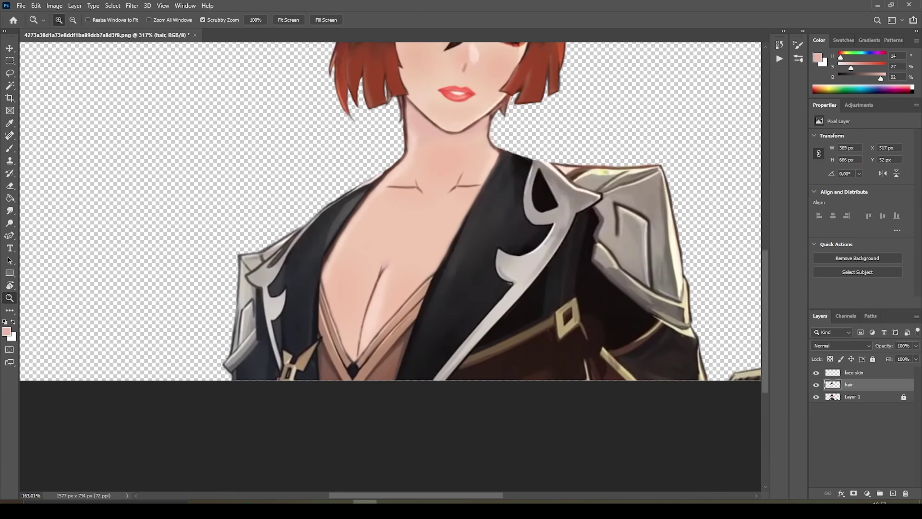
drag(432, 160, 472, 160)
key(z)
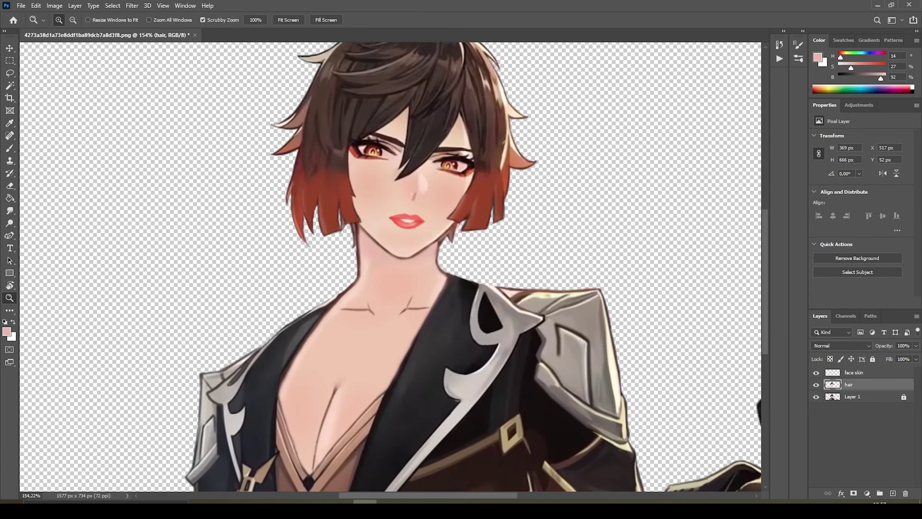
drag(314, 355, 255, 354)
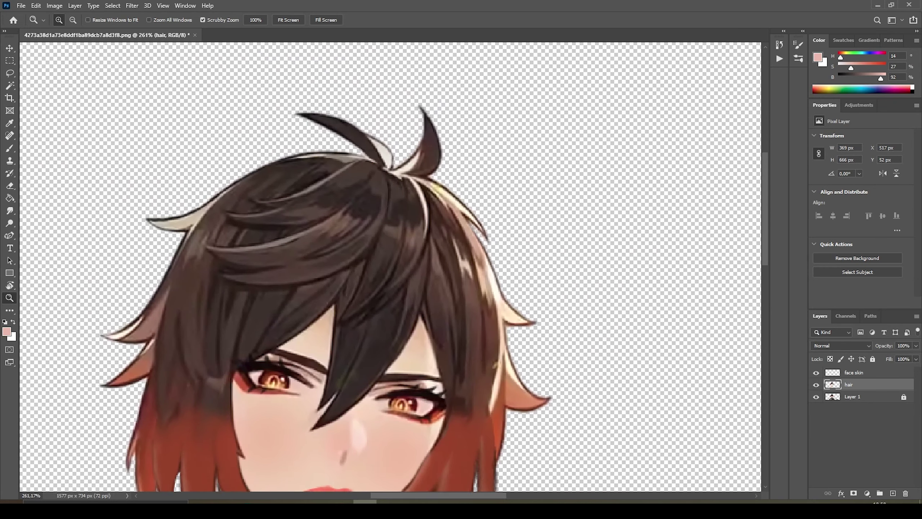
Delete the two upright ahoge strands, deselect, and reselect the visible hair layer for touch-up
key(e)
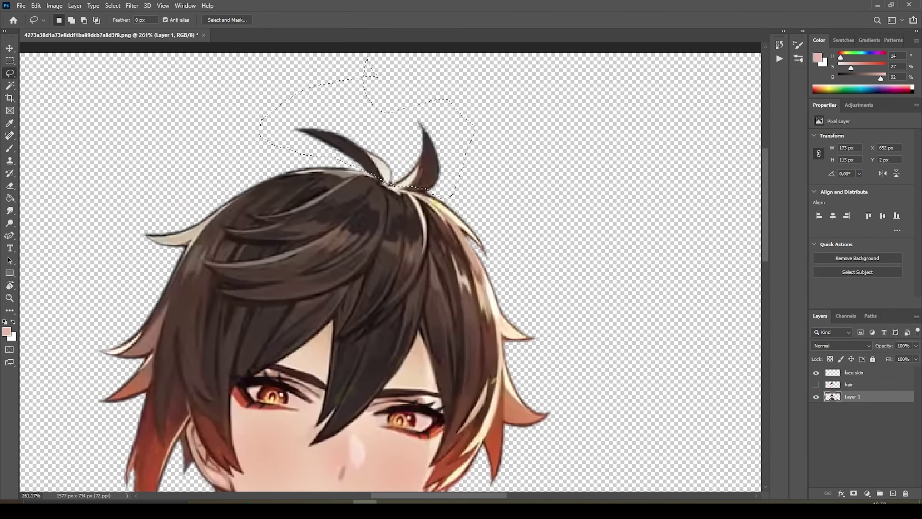
key(Delete)
key(ctrl+d)
click(816, 384)
click(832, 384)
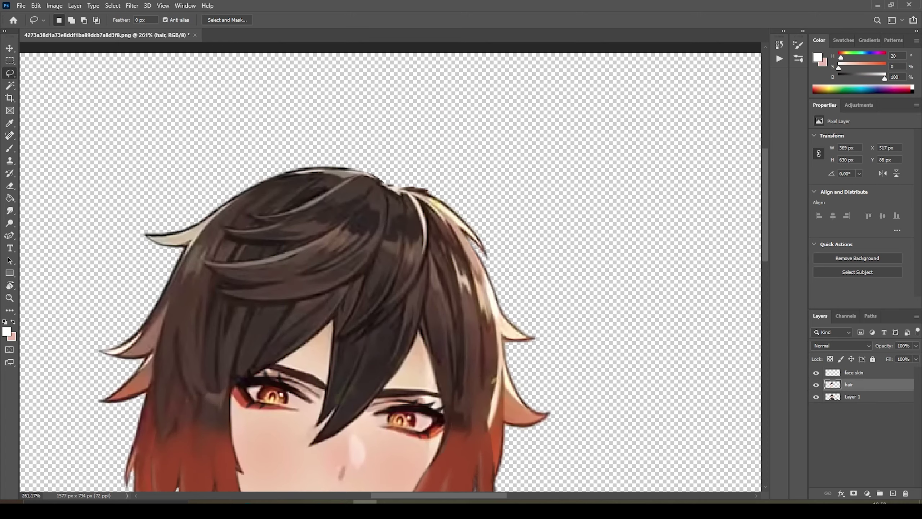
scroll(406, 171, up, 5)
key(b)
right_click(402, 201)
key(Escape)
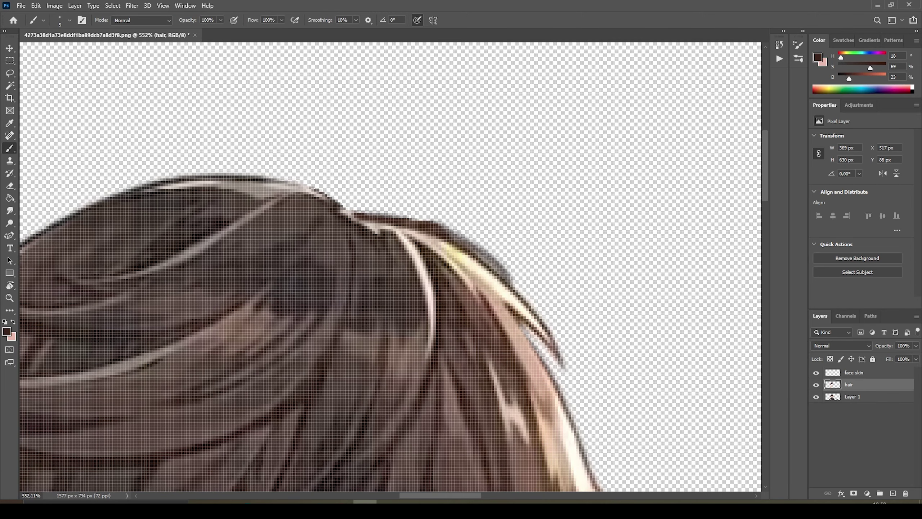
key(z)
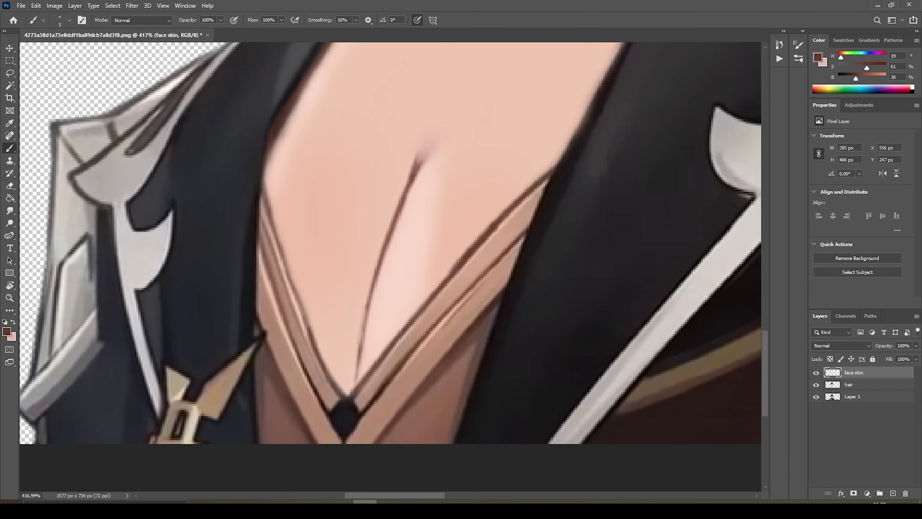
Zoom out to review the finished full figure
key(z)
drag(617, 267, 531, 267)
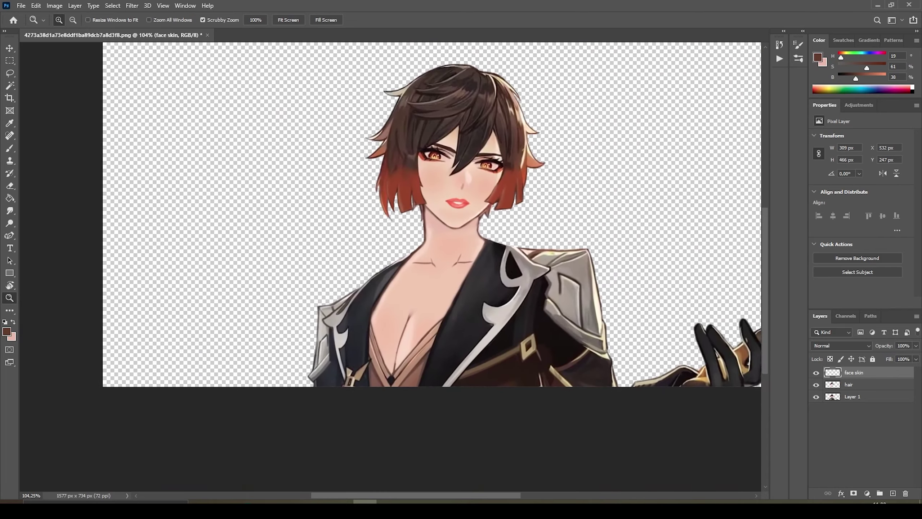